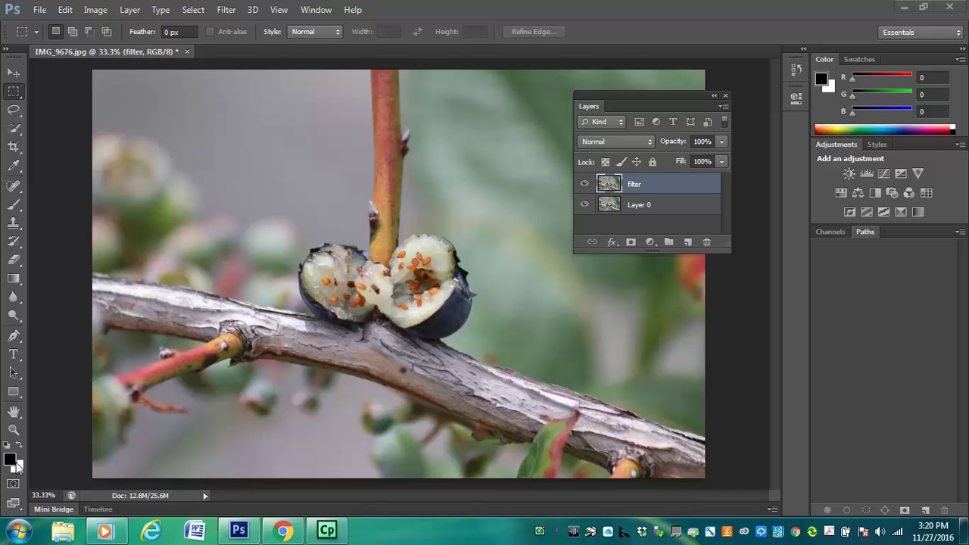
# Set the foreground colour to dark orange-brown R146 G67 B10 (92430a).
pyautogui.click(10, 459)
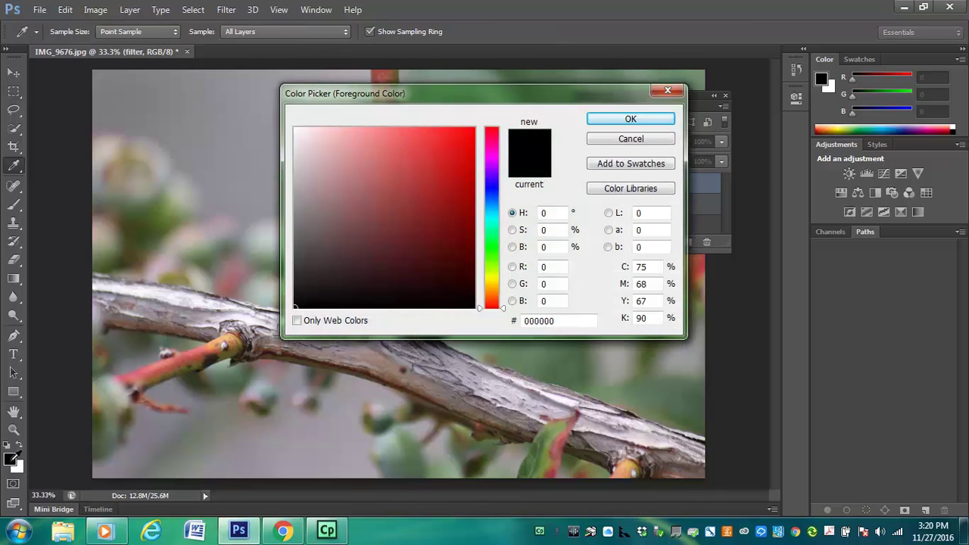
pyautogui.moveTo(502, 182); pyautogui.dragTo(493, 291)
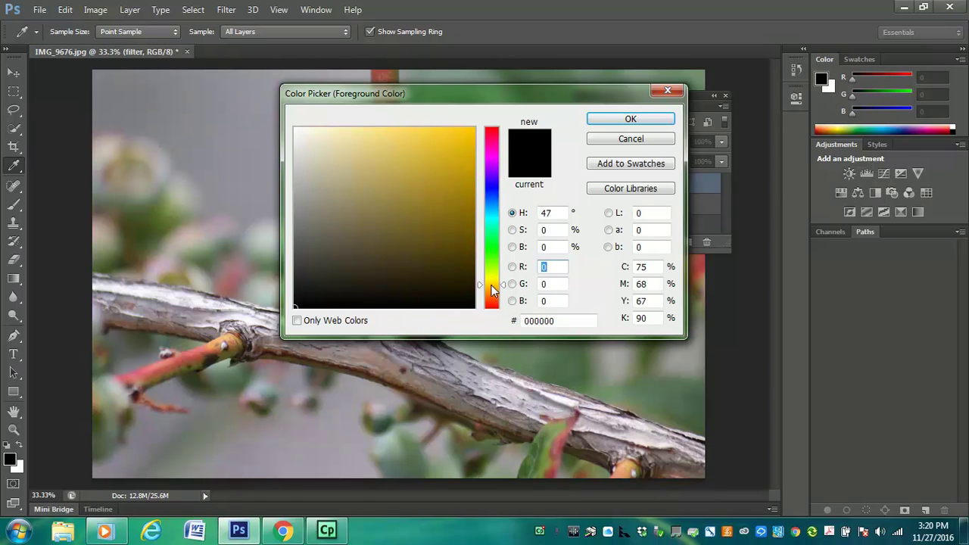
pyautogui.click(455, 172)
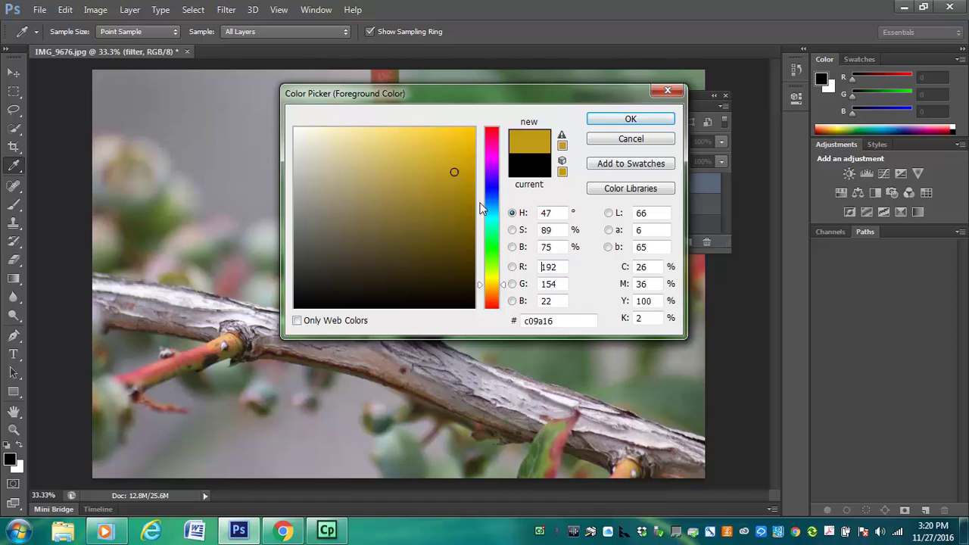
pyautogui.click(459, 199)
pyautogui.moveTo(445, 90); pyautogui.dragTo(455, 93)
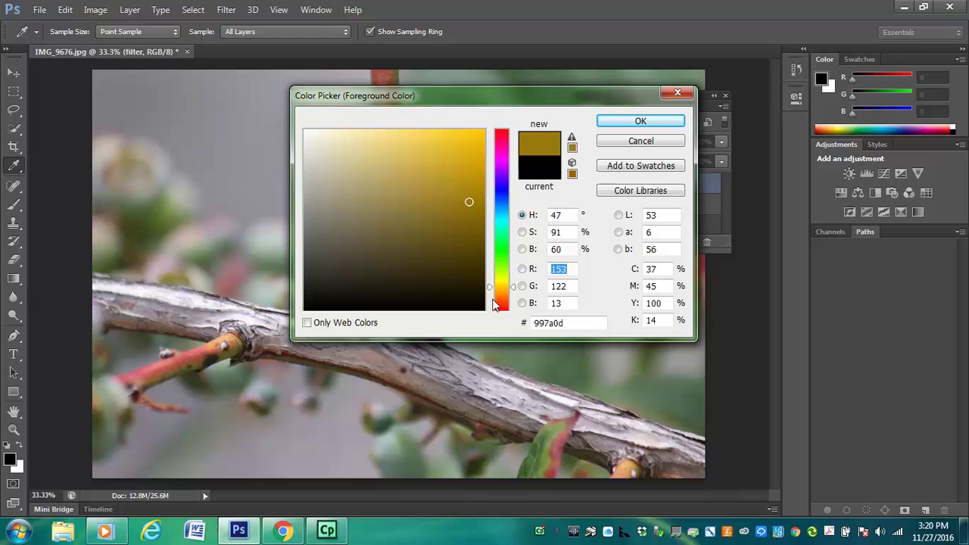
pyautogui.moveTo(492, 295); pyautogui.dragTo(488, 301)
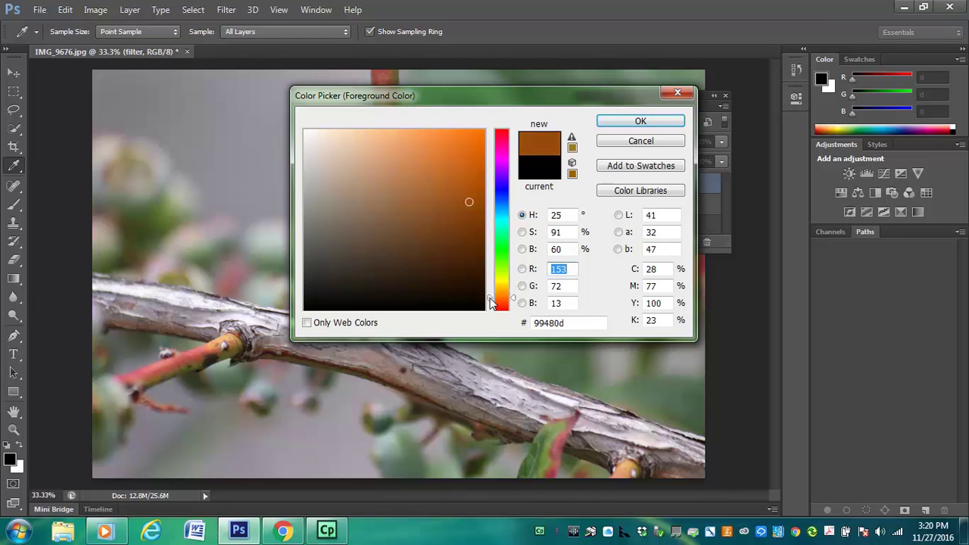
pyautogui.moveTo(474, 247); pyautogui.dragTo(472, 206)
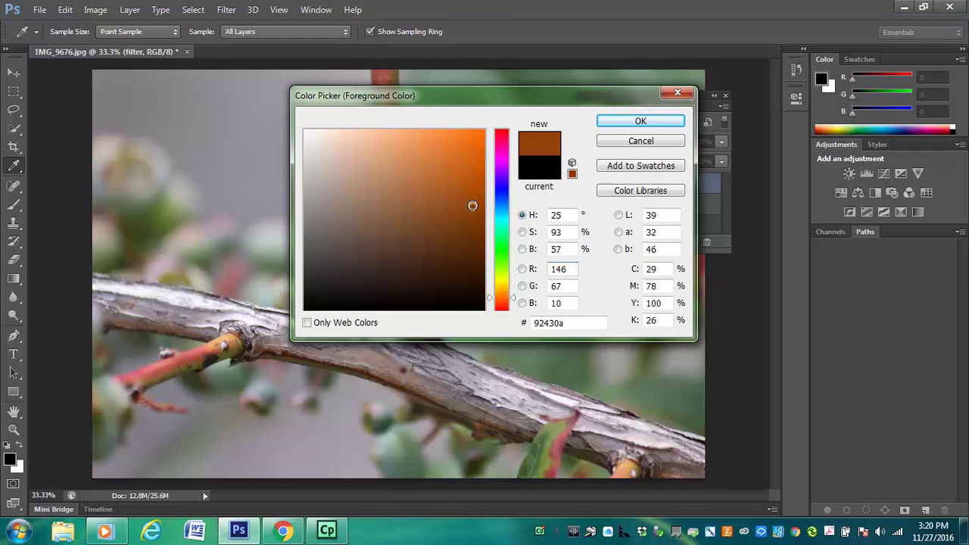
pyautogui.click(654, 122)
pyautogui.press('m')
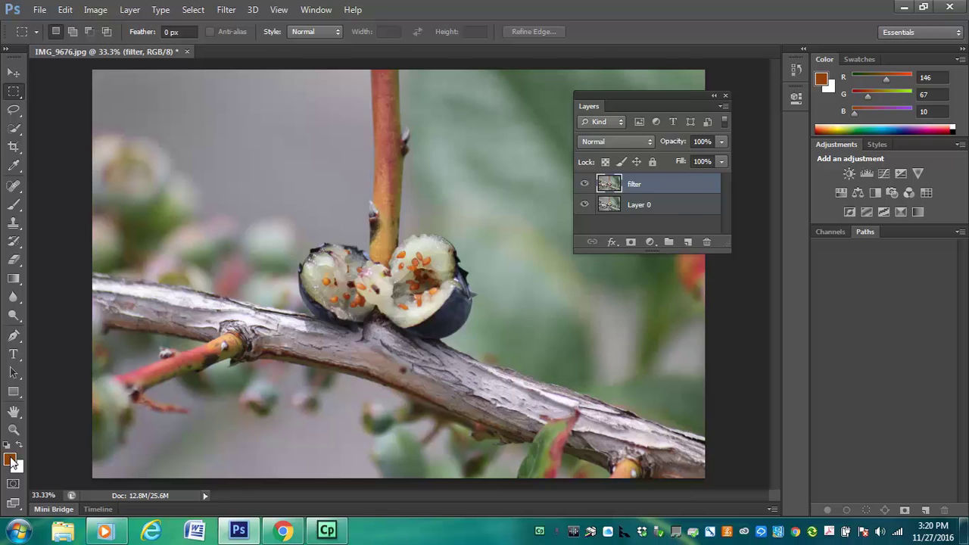
# Reopen the foreground Color Picker and sample berry, green and red tones from the photo.
pyautogui.click(9, 457)
pyautogui.moveTo(437, 91); pyautogui.dragTo(87, 91)
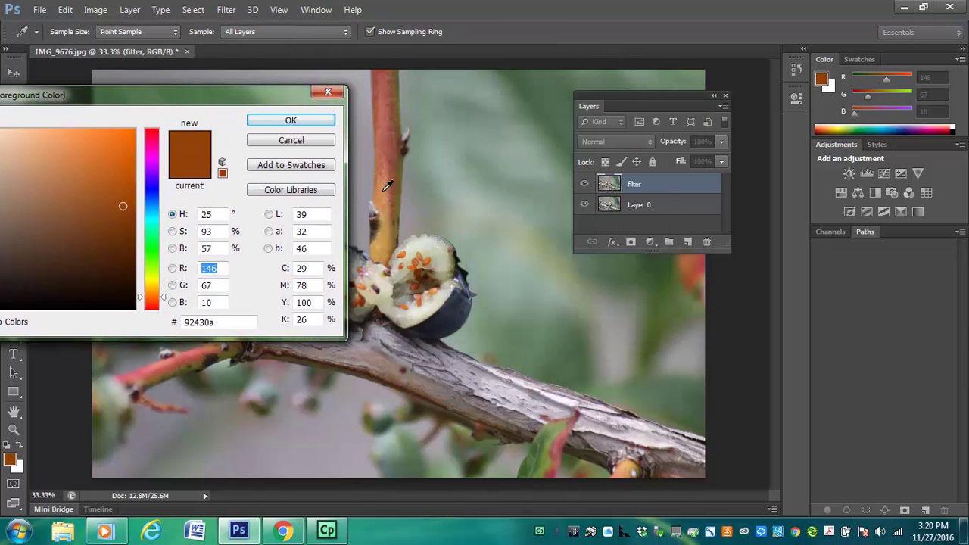
pyautogui.click(418, 281)
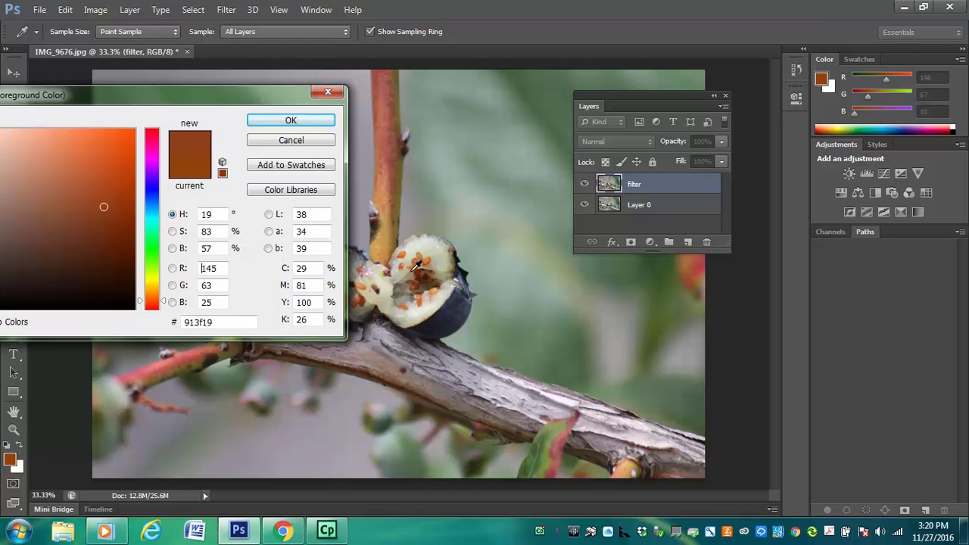
pyautogui.click(458, 237)
pyautogui.click(471, 165)
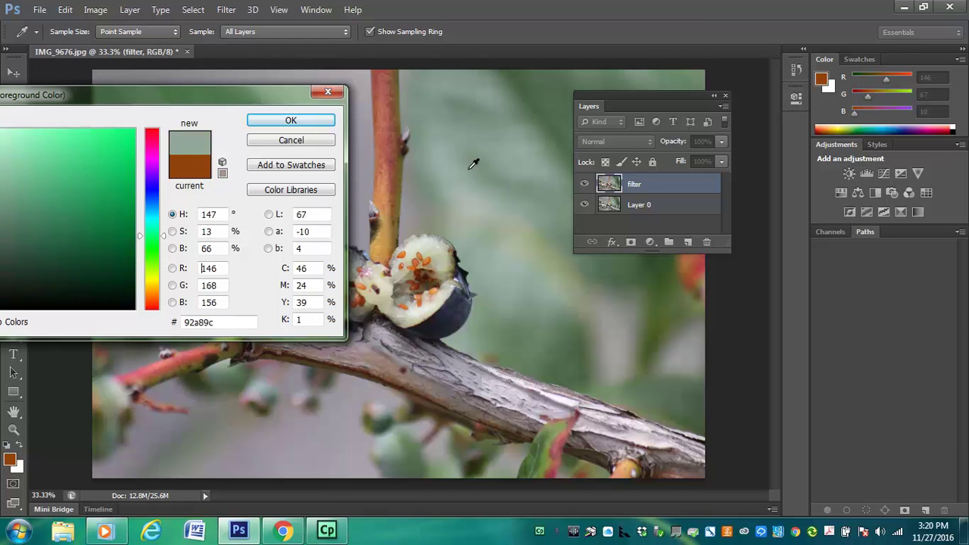
pyautogui.click(462, 136)
pyautogui.click(539, 97)
pyautogui.click(557, 137)
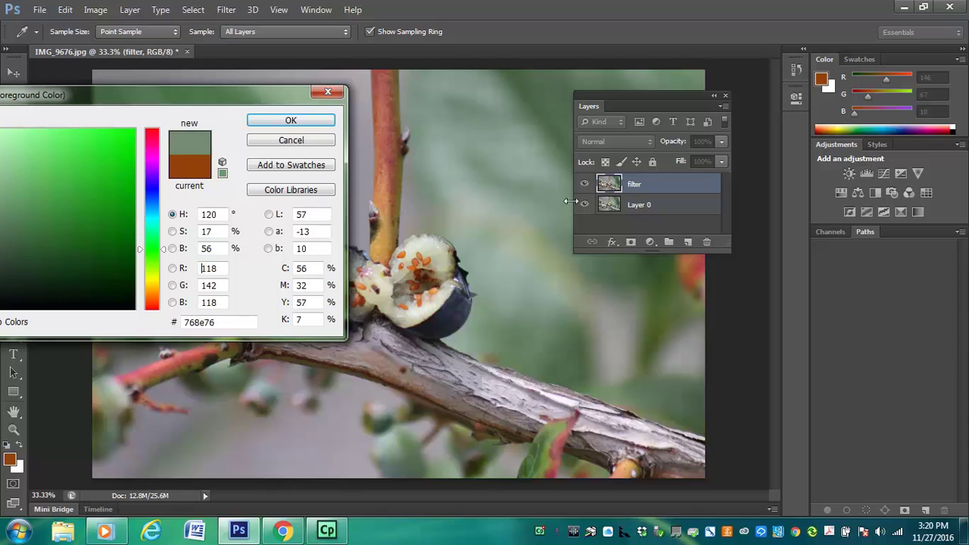
pyautogui.click(602, 293)
pyautogui.click(698, 265)
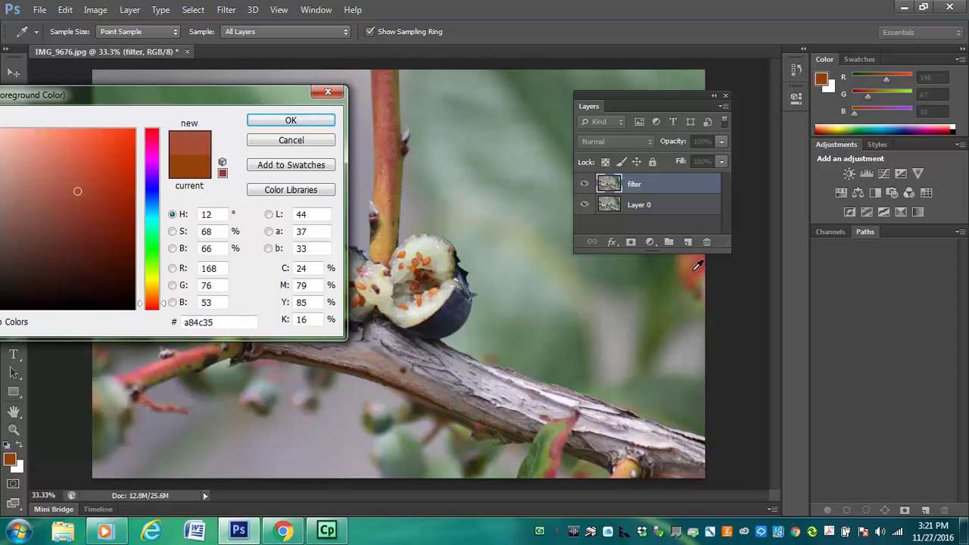
pyautogui.click(698, 265)
pyautogui.click(701, 265)
pyautogui.click(698, 265)
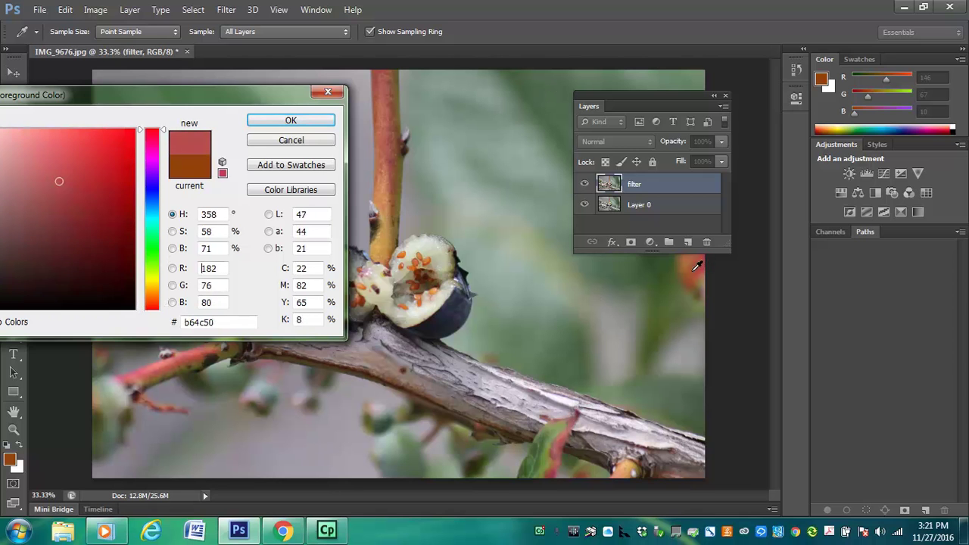
# Sample the stem's reddish brown (148, 82, 70) and accept it as the foreground colour.
pyautogui.click(418, 262)
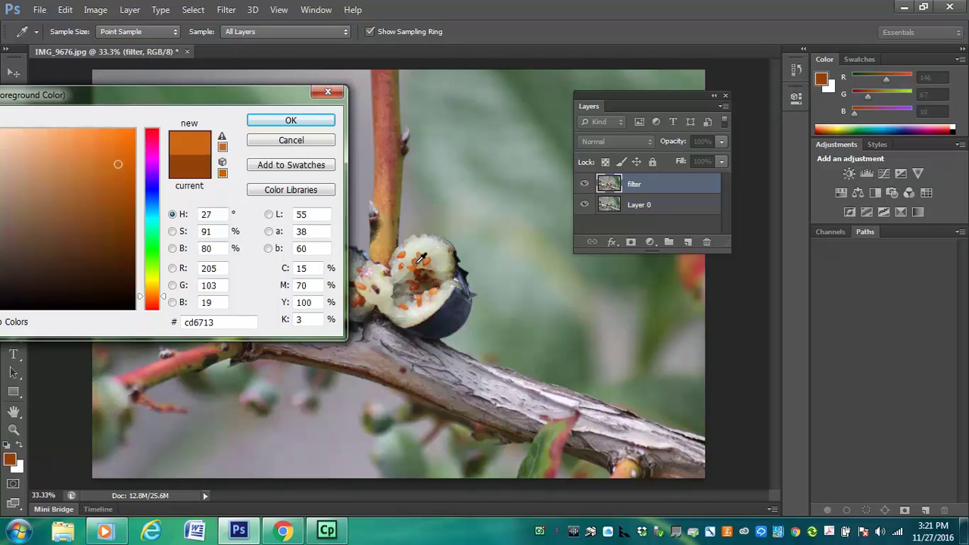
pyautogui.click(421, 259)
pyautogui.click(408, 250)
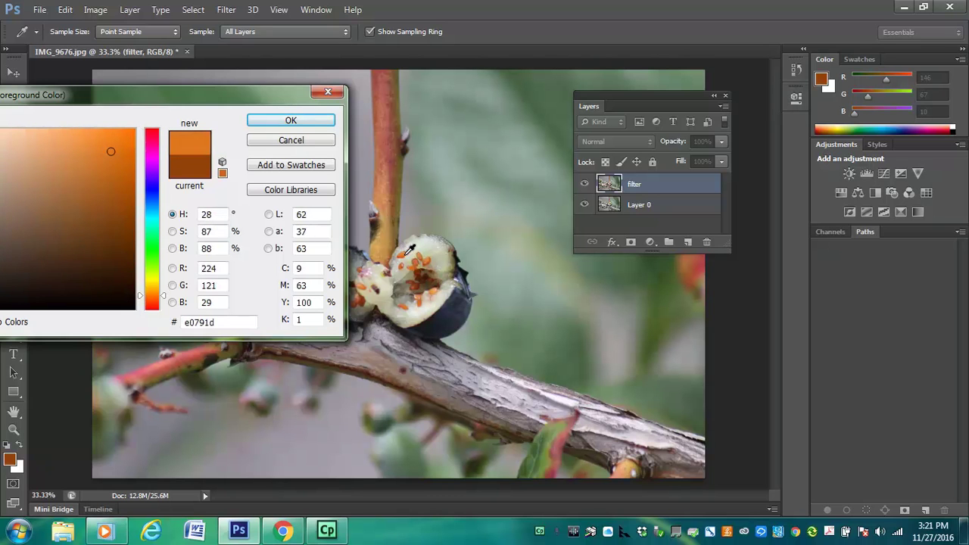
pyautogui.click(394, 174)
pyautogui.click(394, 173)
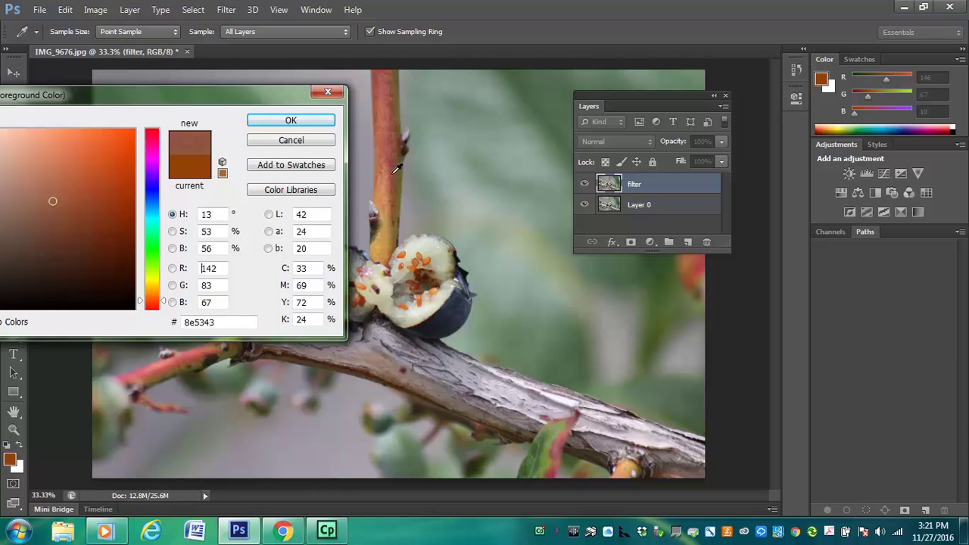
pyautogui.click(397, 178)
pyautogui.click(397, 179)
pyautogui.click(397, 180)
pyautogui.click(397, 179)
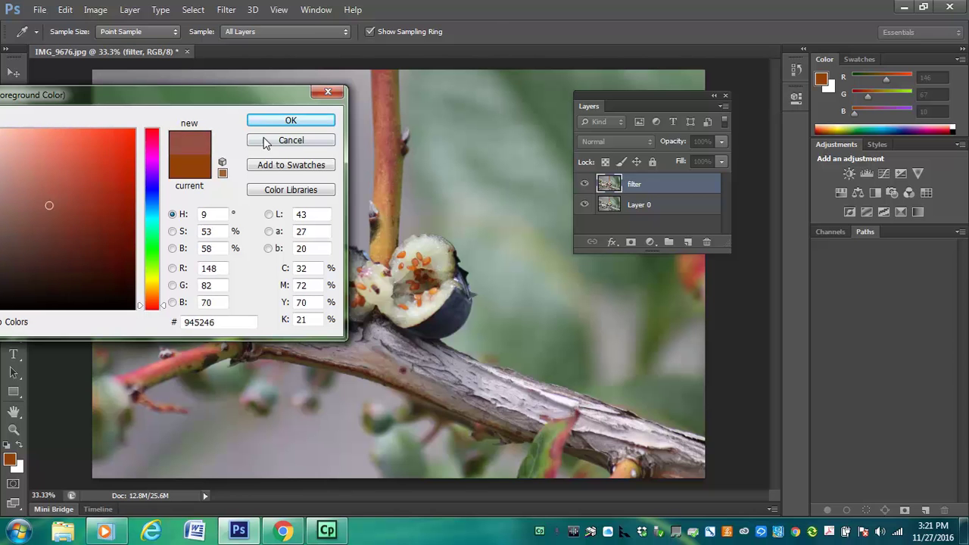
pyautogui.click(281, 121)
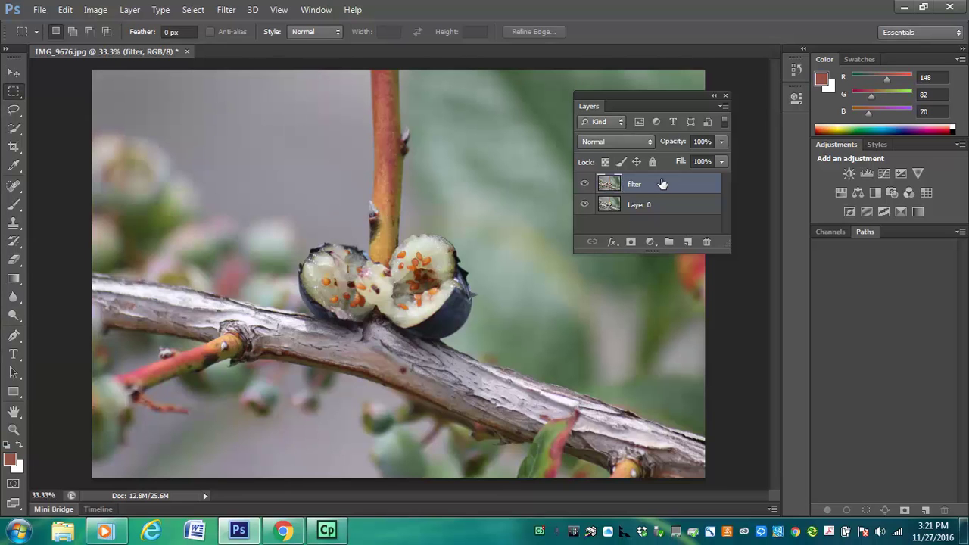
# Open the Filter Gallery and zoom its preview out to 25% to show the whole photo.
pyautogui.click(225, 11)
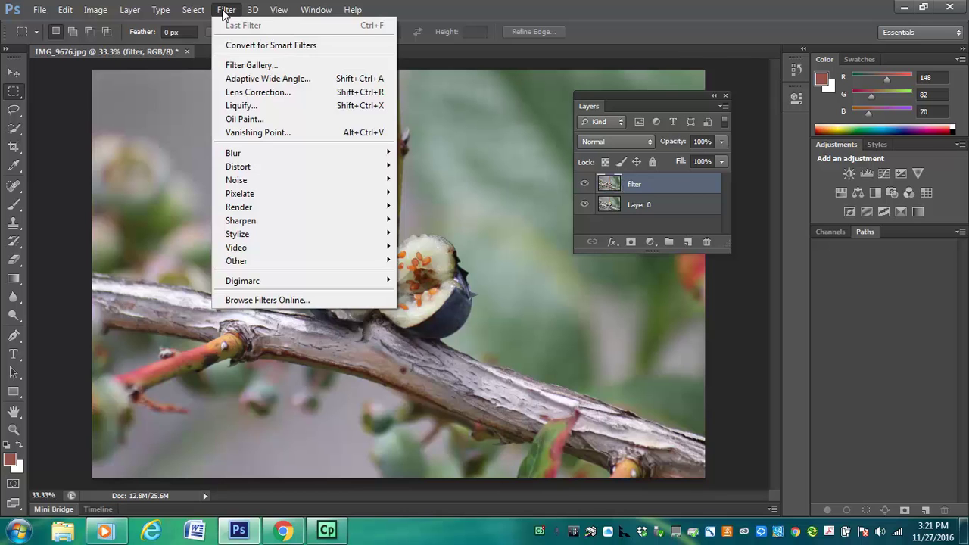
pyautogui.click(235, 61)
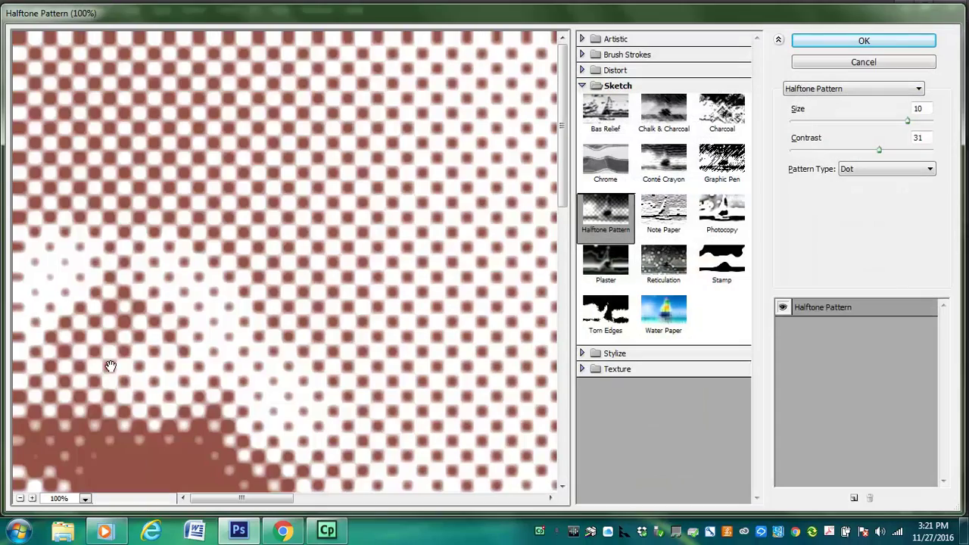
pyautogui.click(21, 498)
pyautogui.click(21, 498)
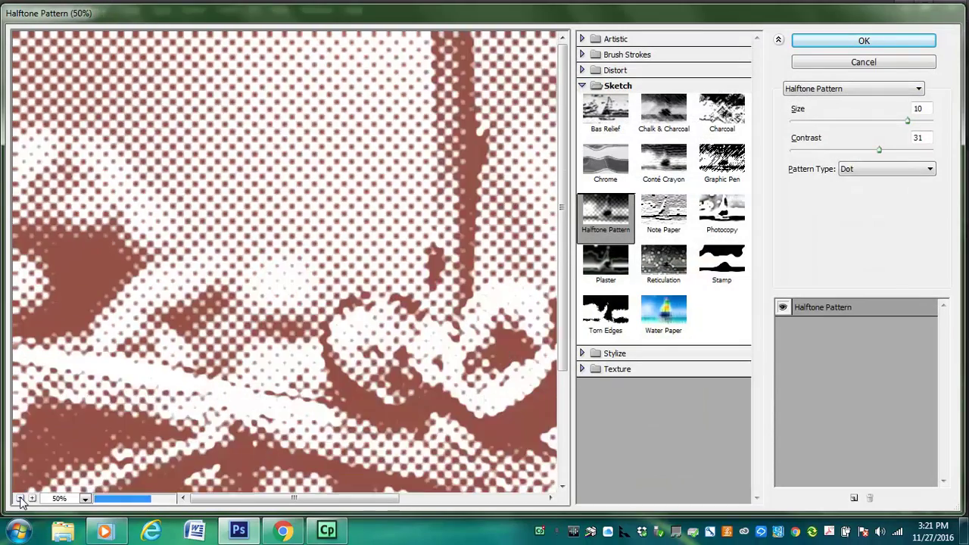
pyautogui.click(20, 499)
pyautogui.click(21, 498)
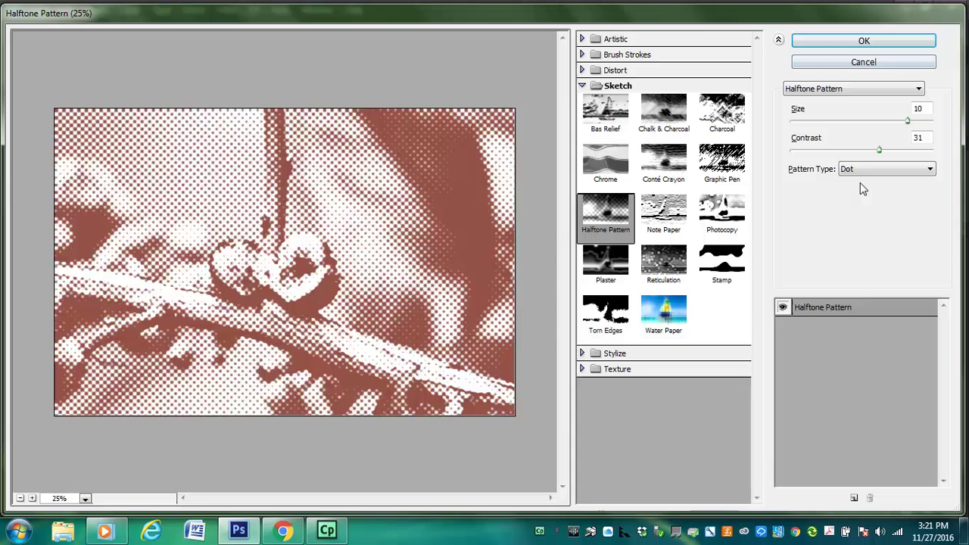
# Set Halftone Pattern's Pattern Type to Line, after briefly trying Circle.
pyautogui.click(861, 168)
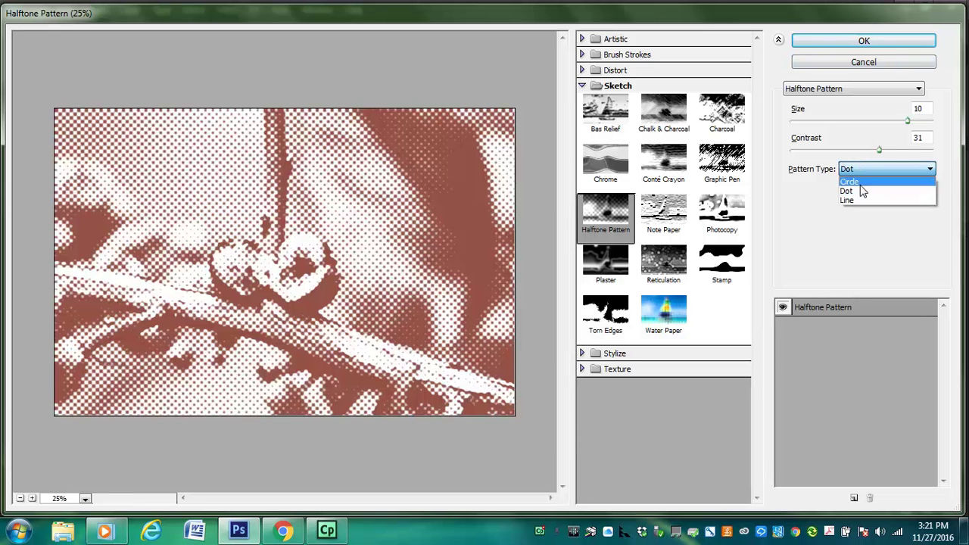
pyautogui.click(860, 184)
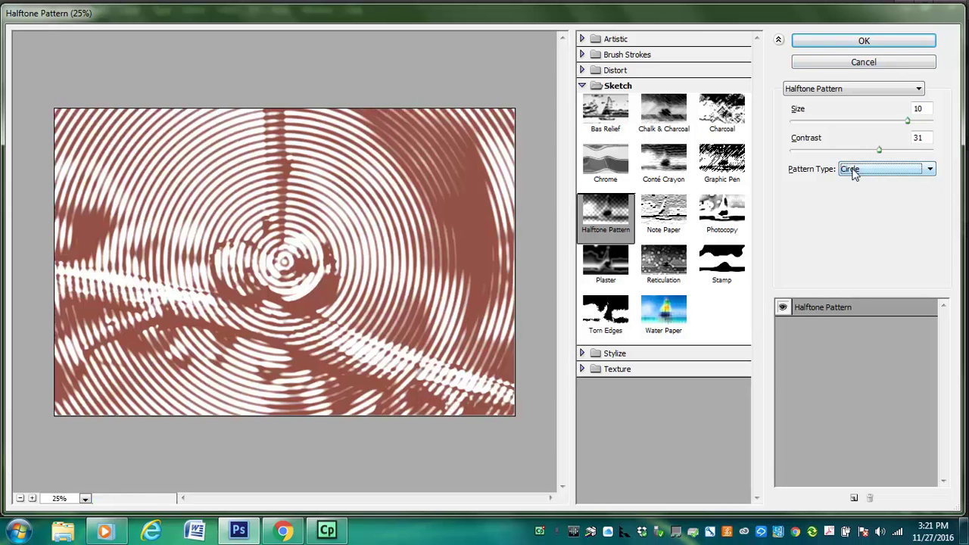
pyautogui.click(854, 168)
pyautogui.click(854, 199)
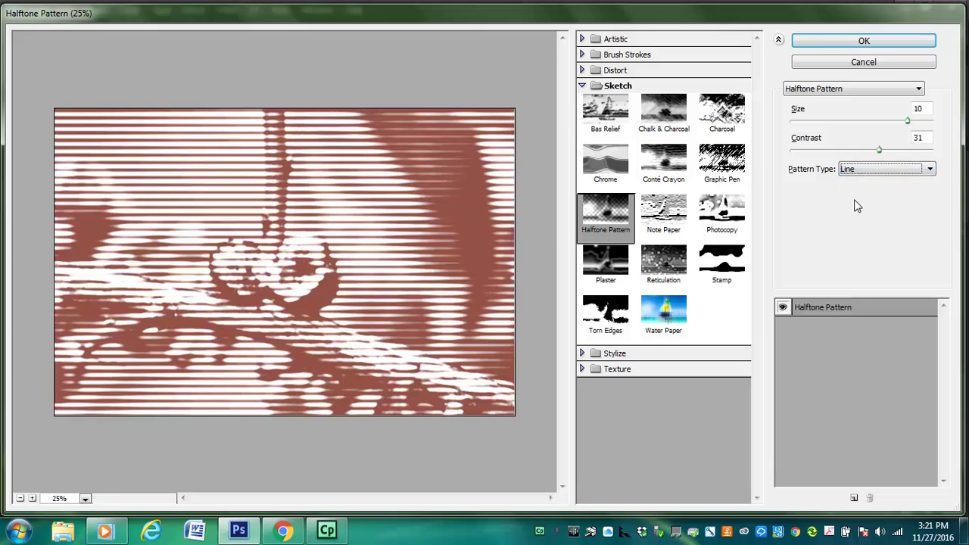
# Apply Graphic Pen with Vertical strokes, Stroke Length 10 and Light/Dark Balance 39.
pyautogui.click(721, 171)
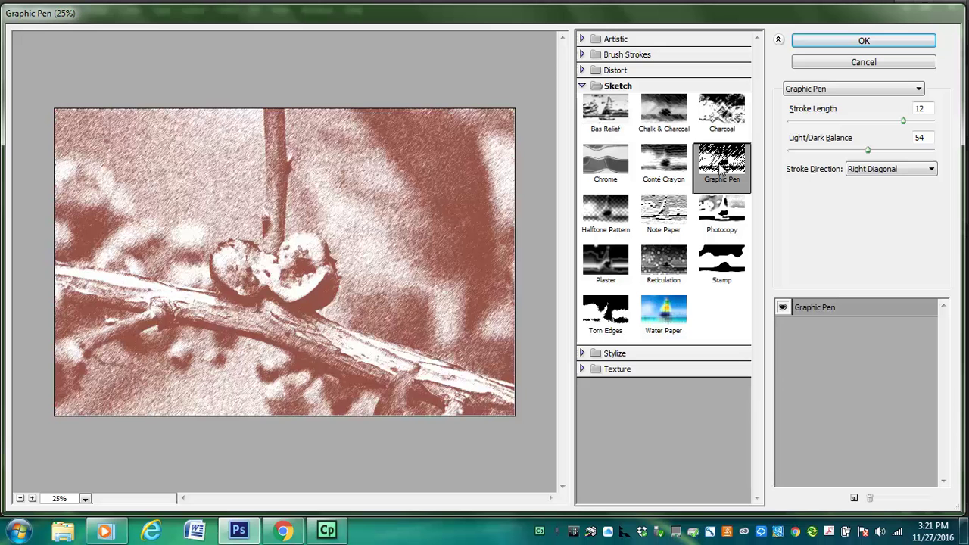
pyautogui.moveTo(900, 122)
pyautogui.mouseDown()
pyautogui.moveTo(873, 126)
pyautogui.moveTo(879, 155)
pyautogui.moveTo(890, 154)
pyautogui.mouseUp()
pyautogui.click(868, 152)
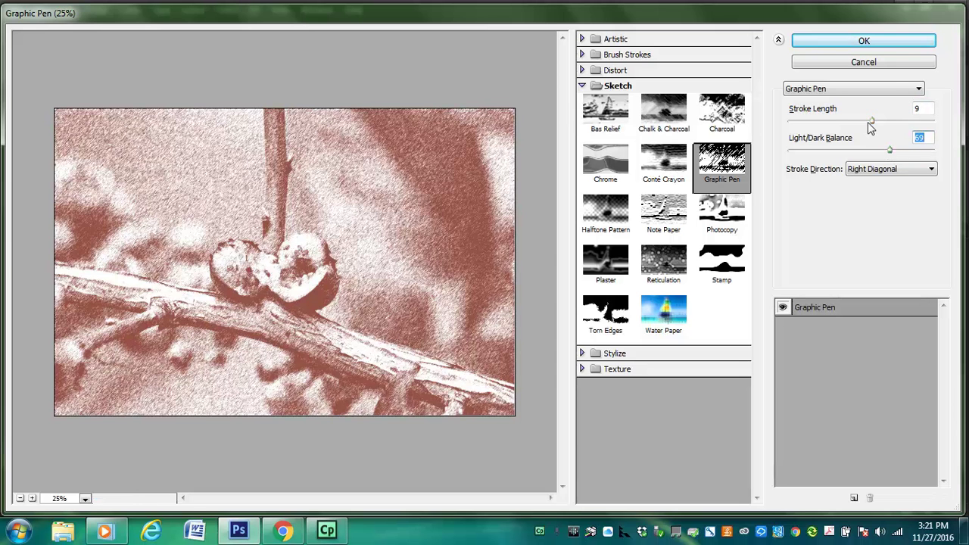
pyautogui.moveTo(871, 123); pyautogui.dragTo(865, 124)
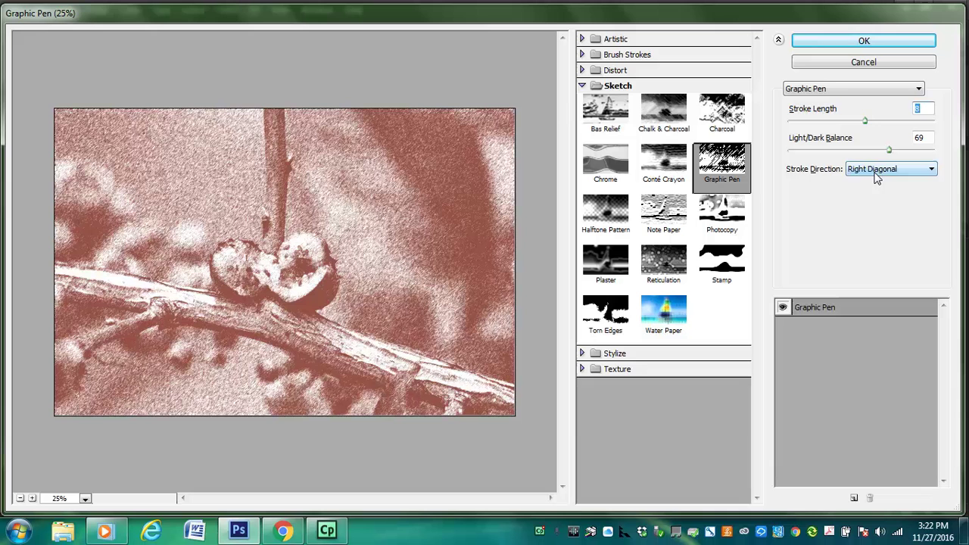
pyautogui.click(876, 171)
pyautogui.click(876, 189)
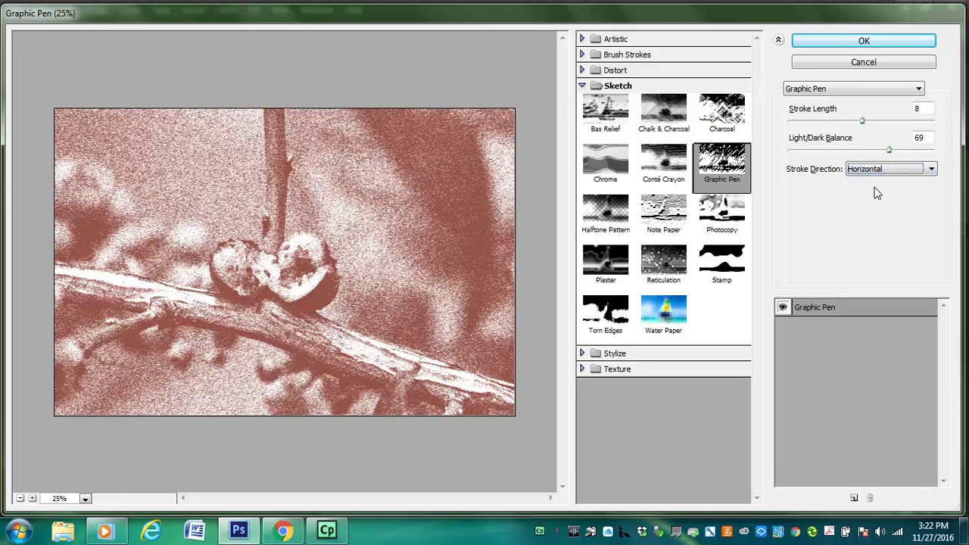
pyautogui.click(876, 170)
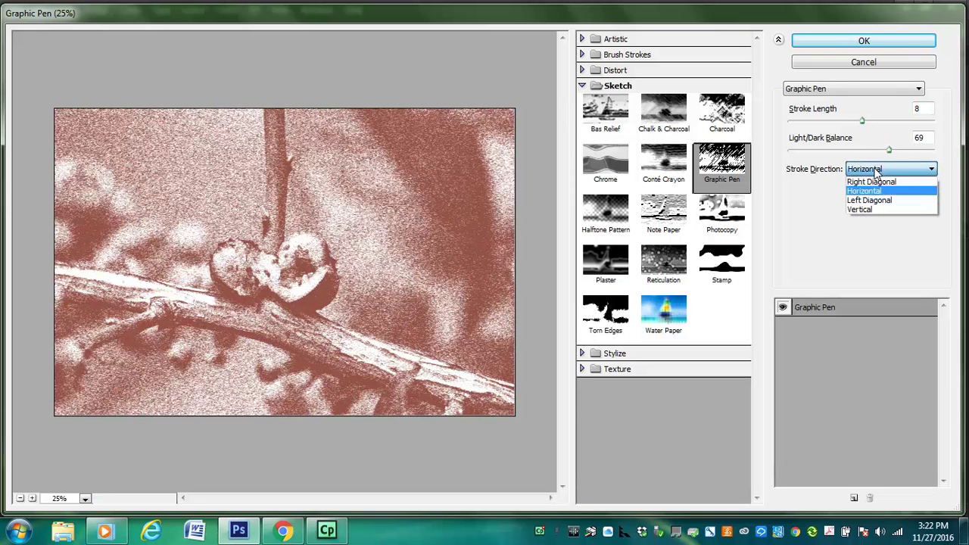
pyautogui.click(876, 210)
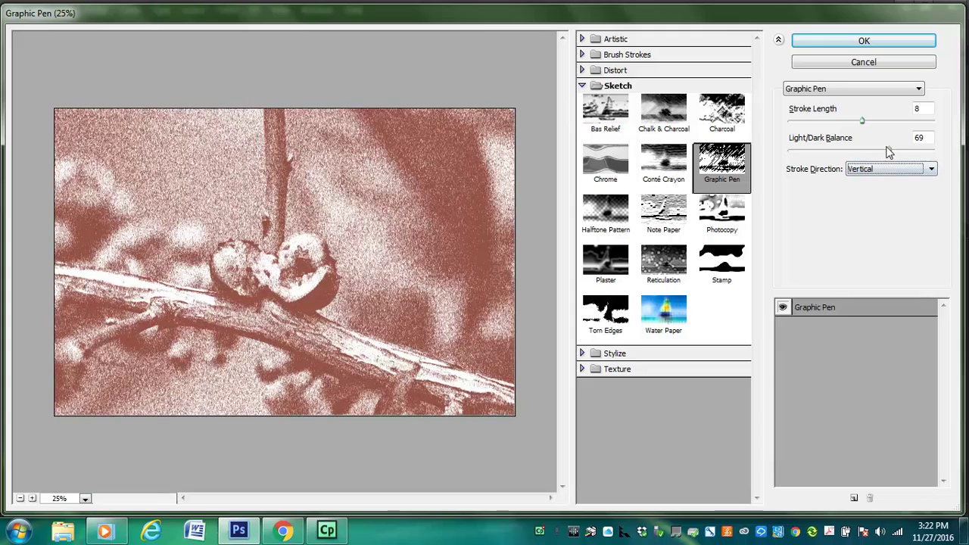
pyautogui.moveTo(889, 149)
pyautogui.mouseDown()
pyautogui.moveTo(845, 153)
pyautogui.moveTo(867, 123)
pyautogui.moveTo(886, 124)
pyautogui.mouseUp()
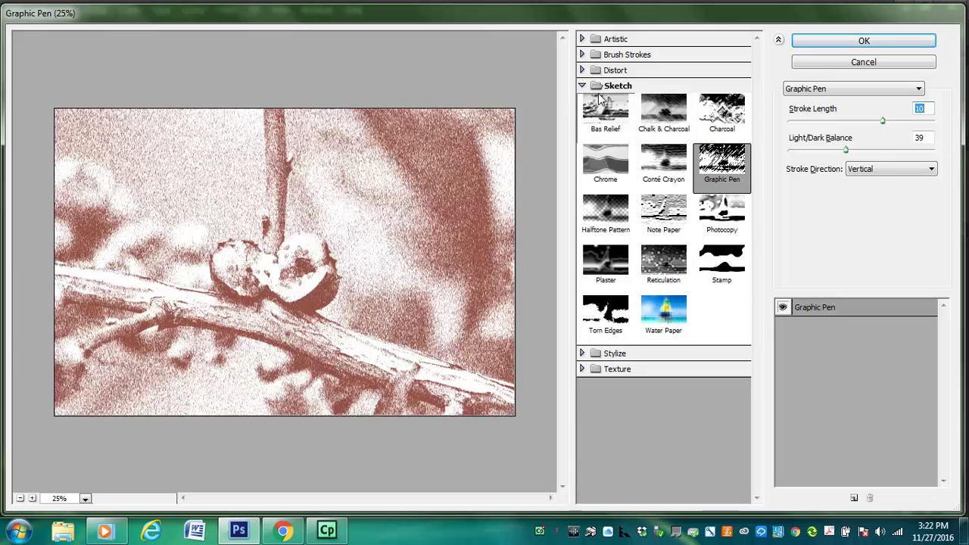
pyautogui.click(833, 43)
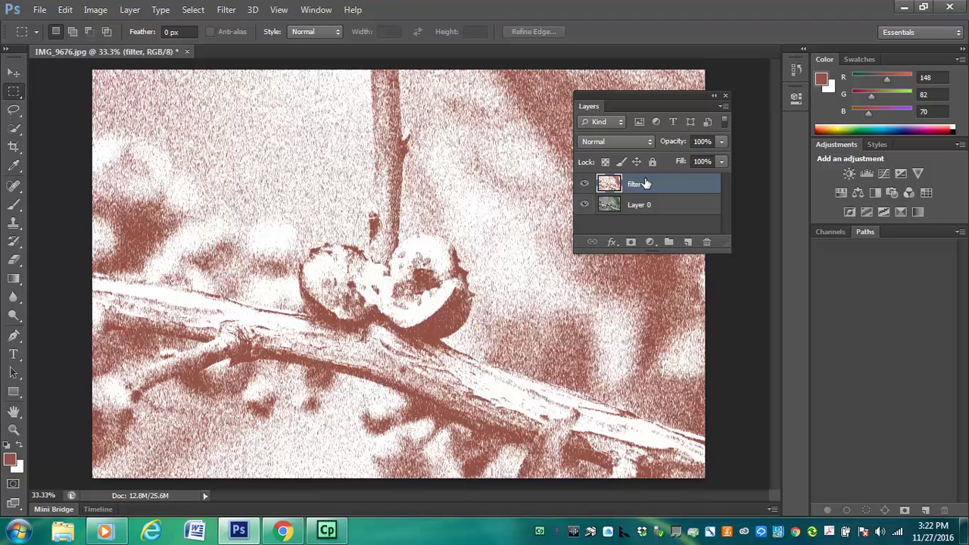
pyautogui.click(584, 185)
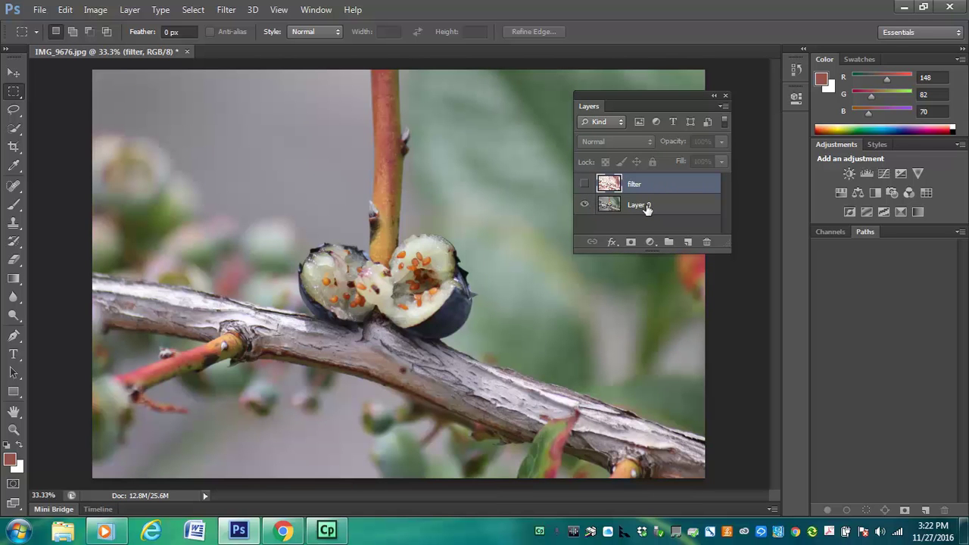
pyautogui.click(585, 185)
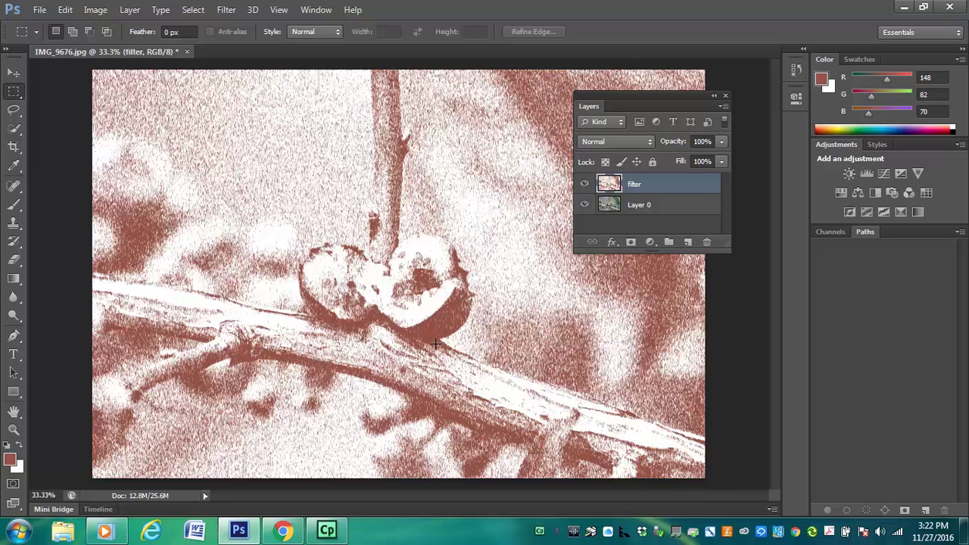
pyautogui.click(648, 144)
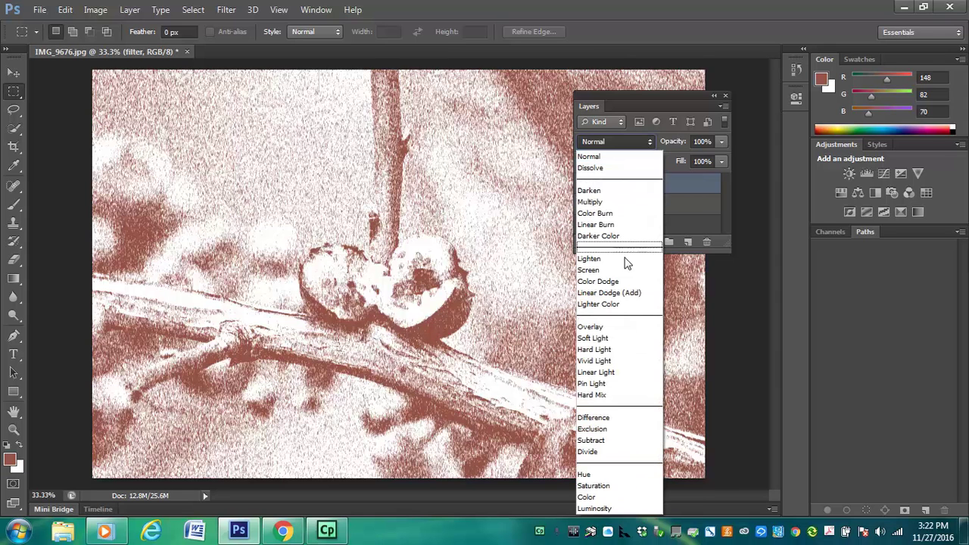
pyautogui.click(605, 329)
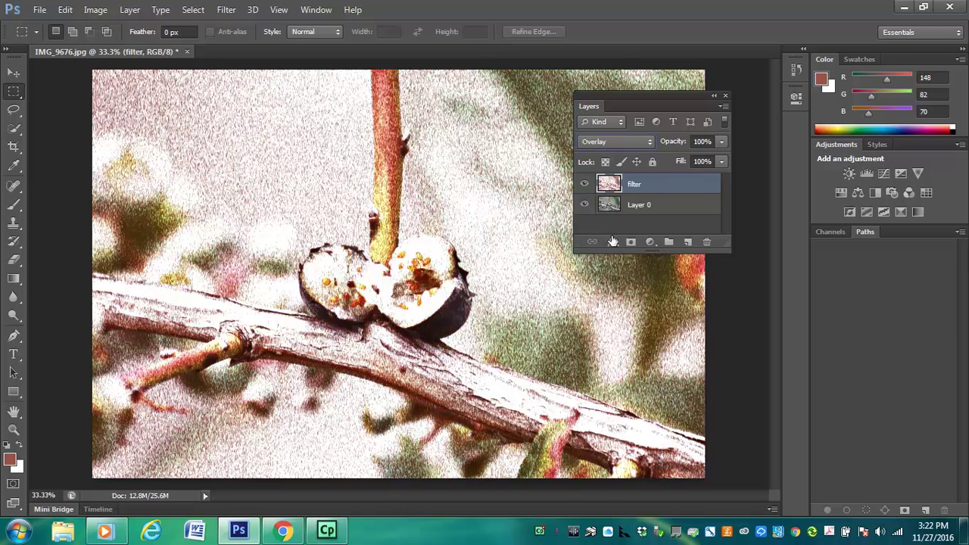
pyautogui.click(638, 142)
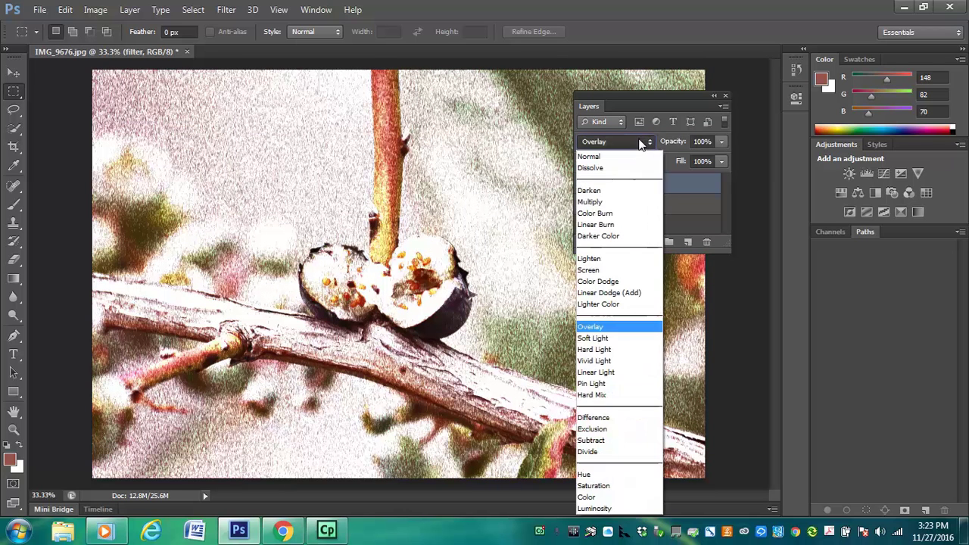
pyautogui.click(624, 339)
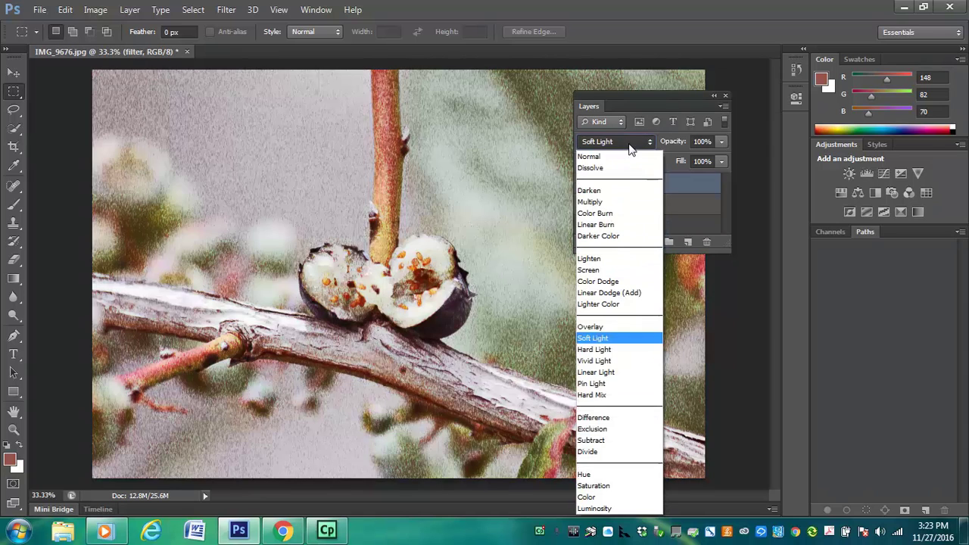
pyautogui.click(604, 190)
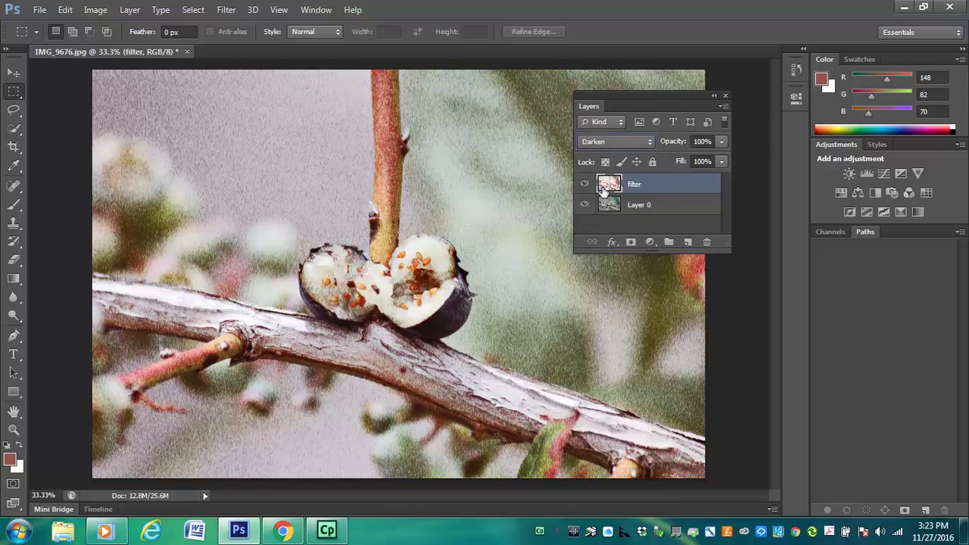
pyautogui.click(635, 143)
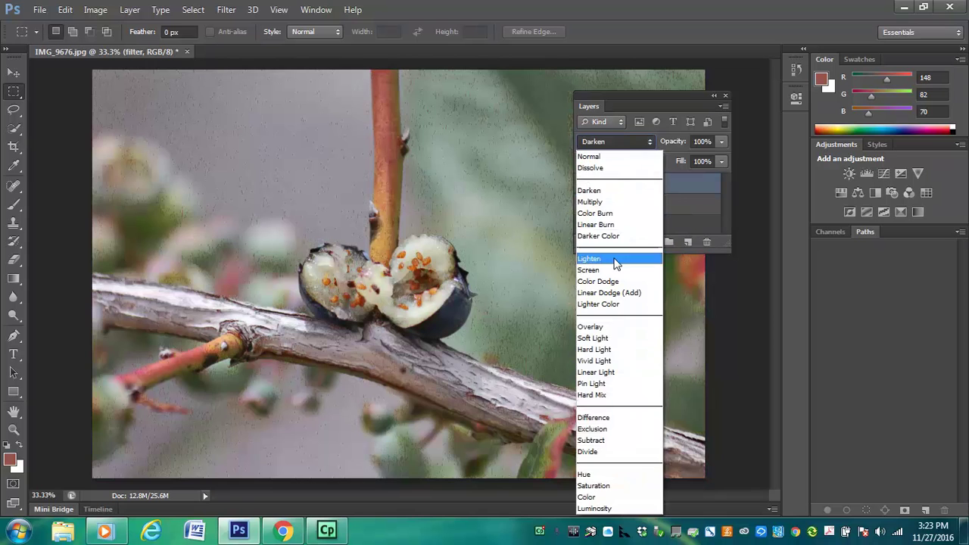
pyautogui.click(617, 261)
pyautogui.click(624, 141)
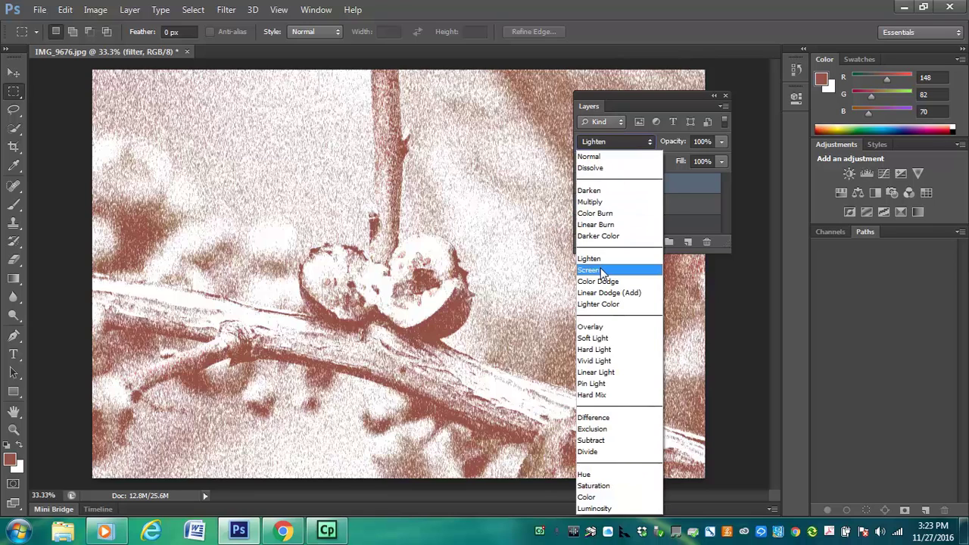
pyautogui.click(602, 270)
pyautogui.click(623, 143)
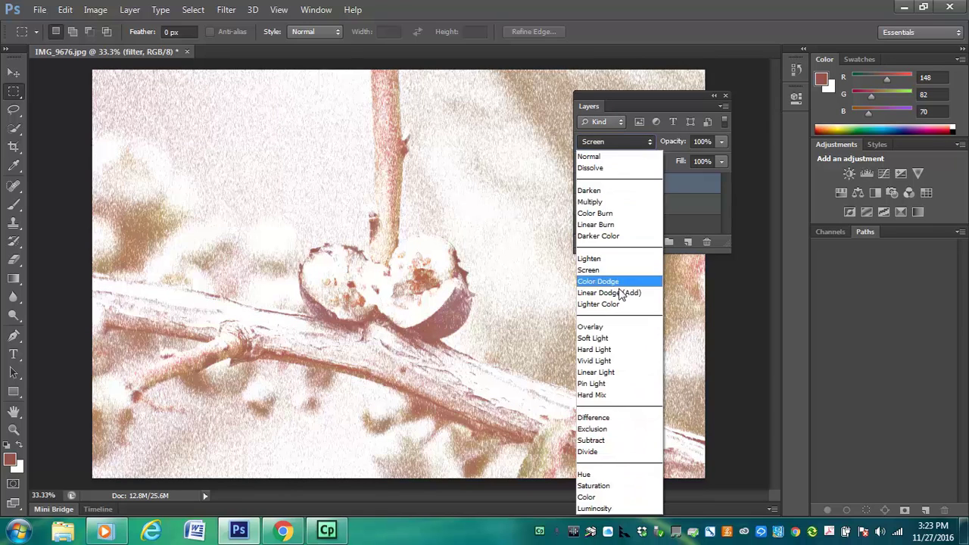
pyautogui.click(613, 282)
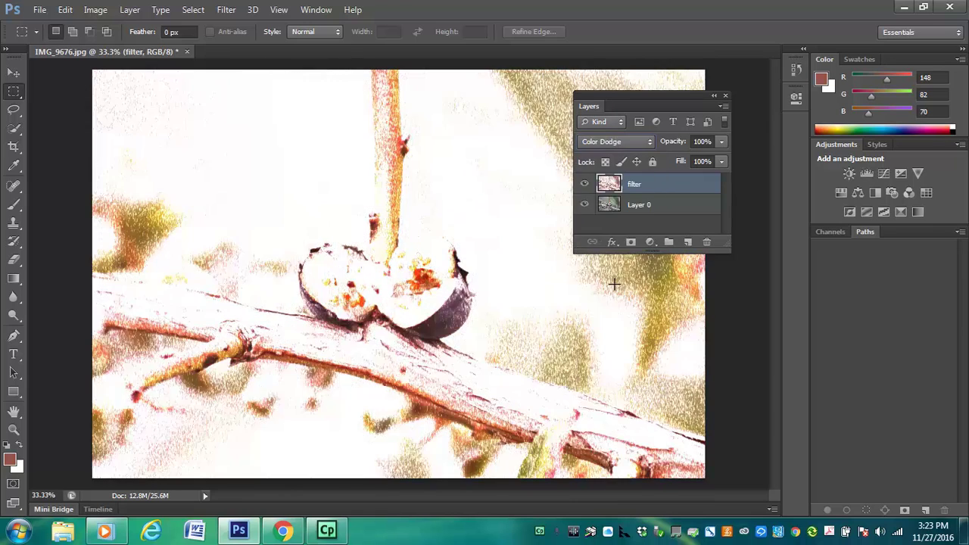
pyautogui.click(652, 141)
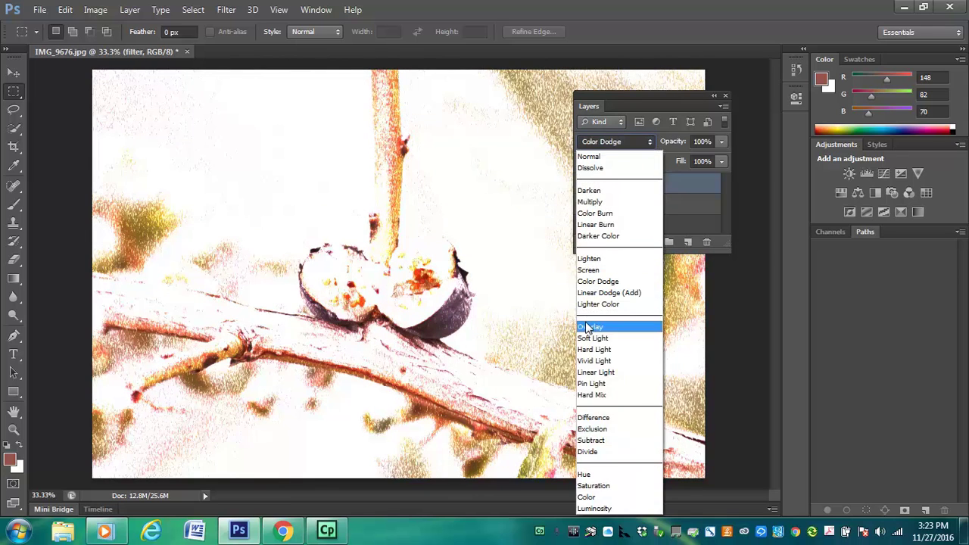
pyautogui.click(589, 326)
pyautogui.click(618, 140)
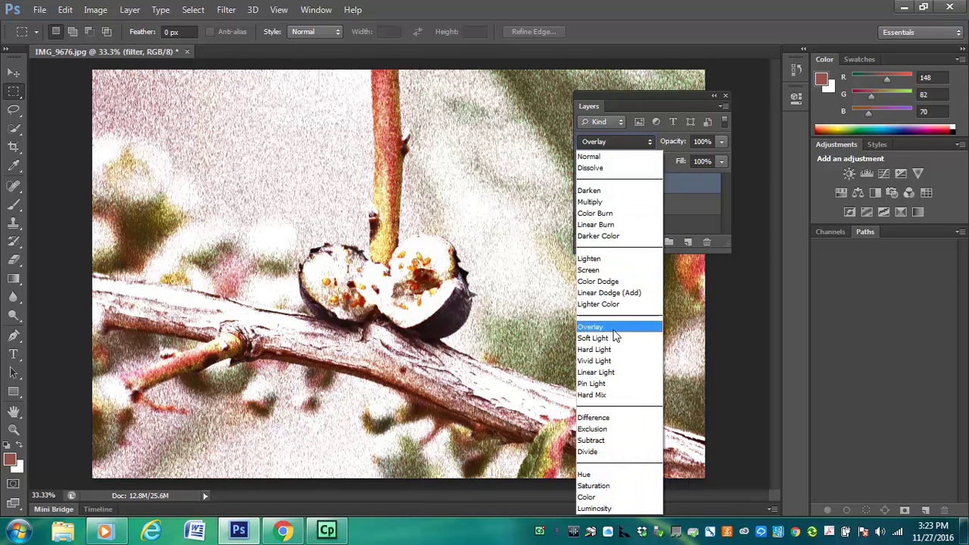
pyautogui.click(615, 338)
pyautogui.click(642, 143)
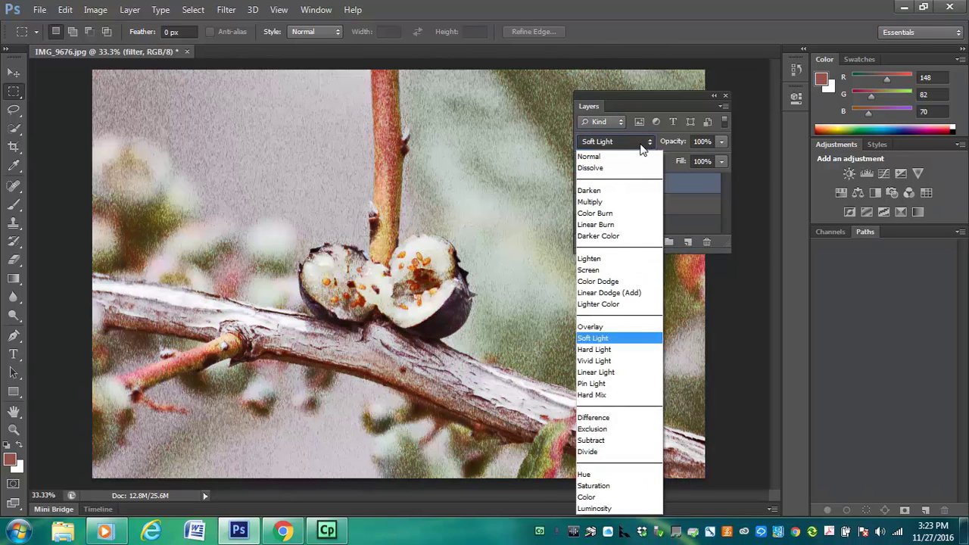
pyautogui.click(611, 327)
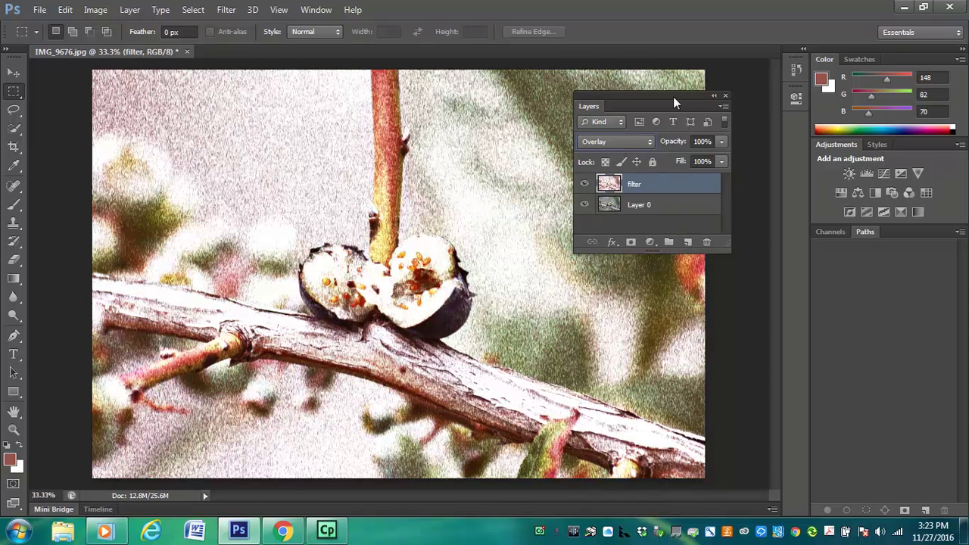
pyautogui.click(619, 144)
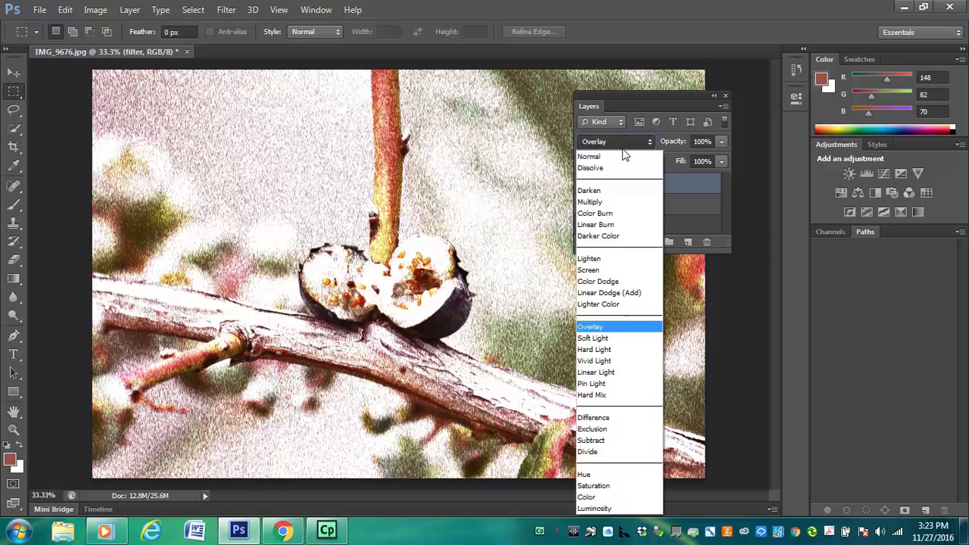
pyautogui.click(615, 157)
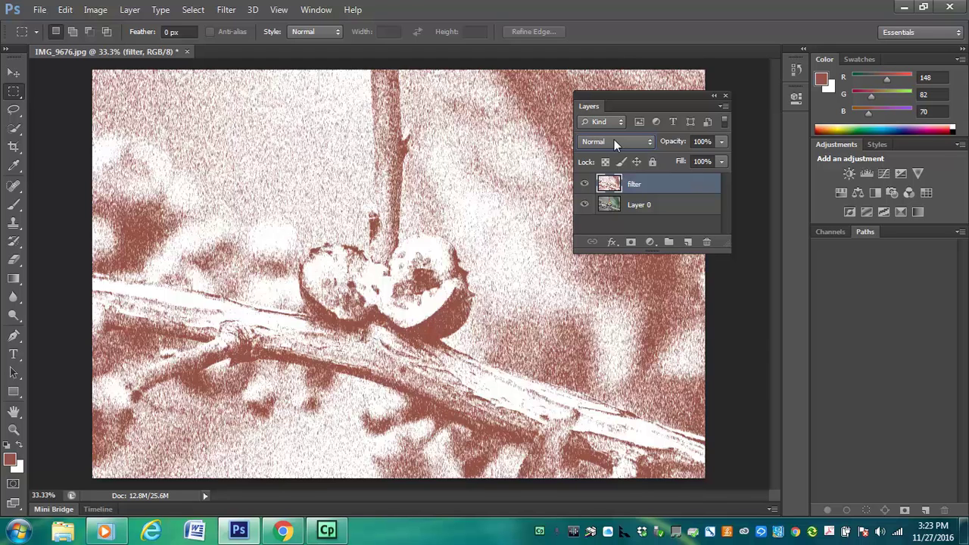
pyautogui.click(623, 142)
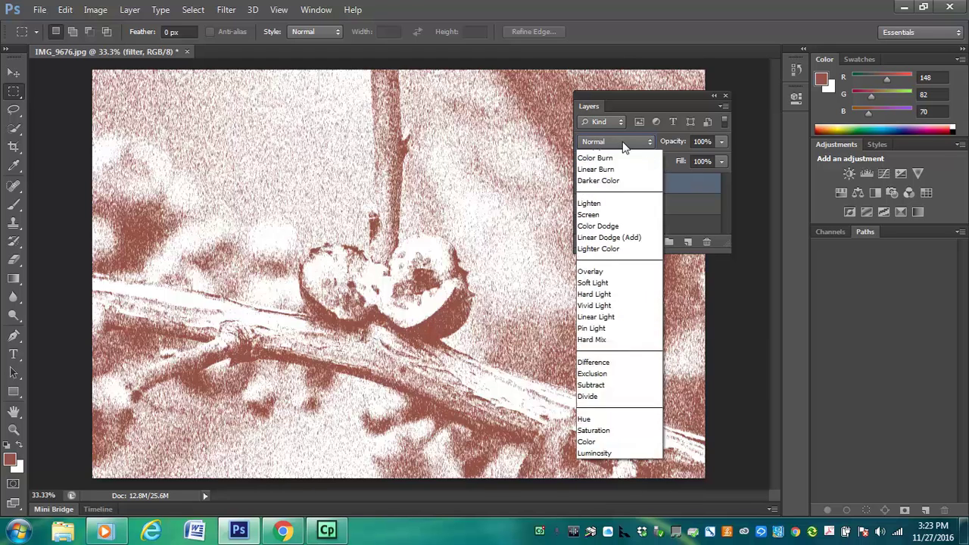
pyautogui.click(621, 142)
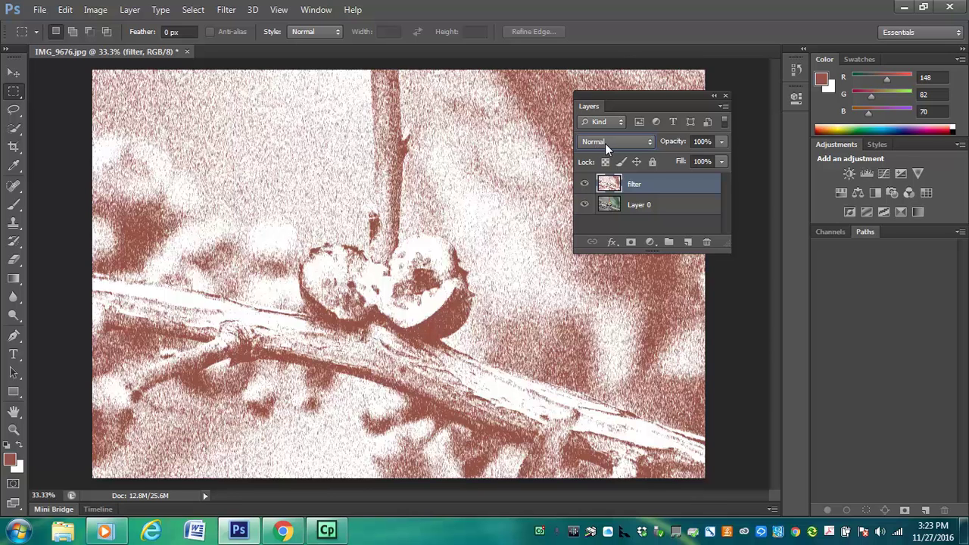
pyautogui.click(723, 143)
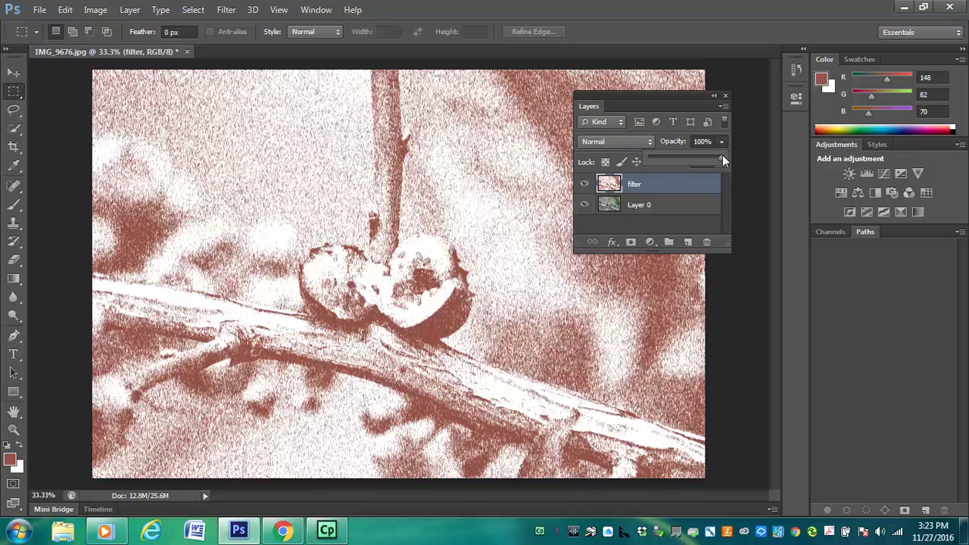
pyautogui.moveTo(722, 156); pyautogui.dragTo(701, 155)
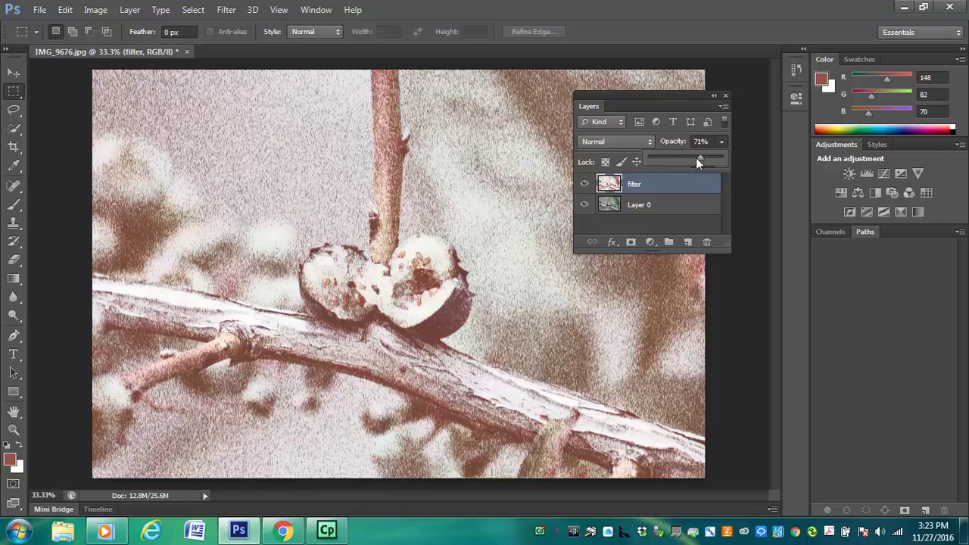
pyautogui.moveTo(704, 158); pyautogui.dragTo(724, 166)
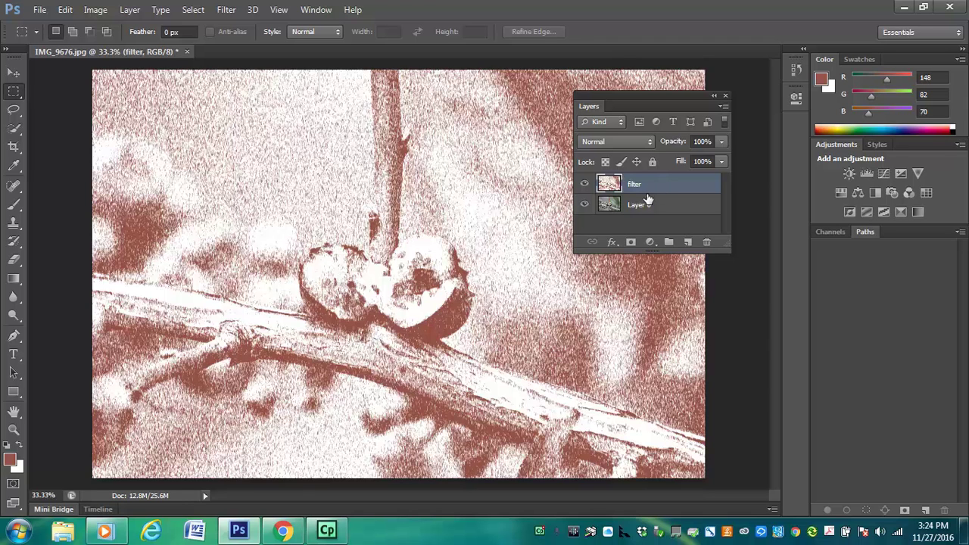
# Add a white mask to the filter layer and leave black as the foreground colour.
pyautogui.click(630, 242)
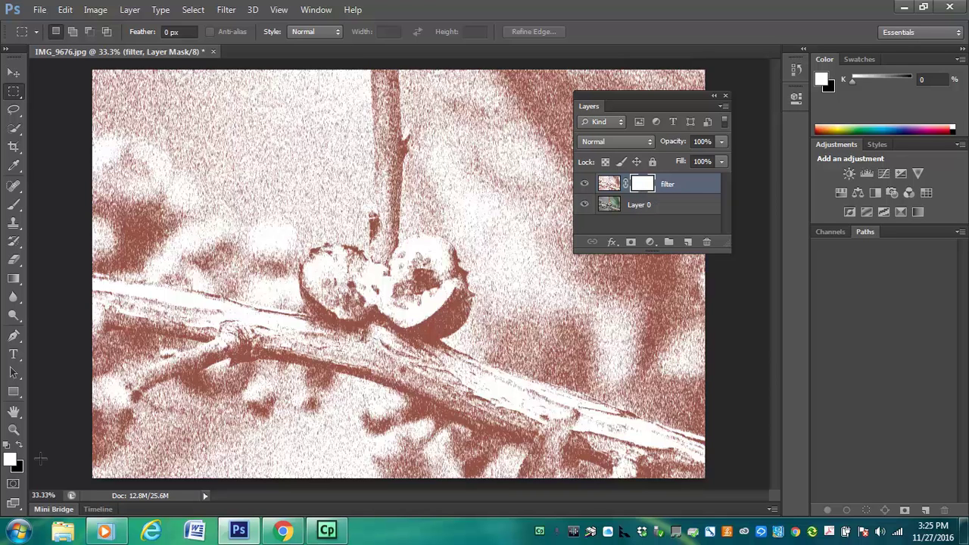
pyautogui.click(19, 448)
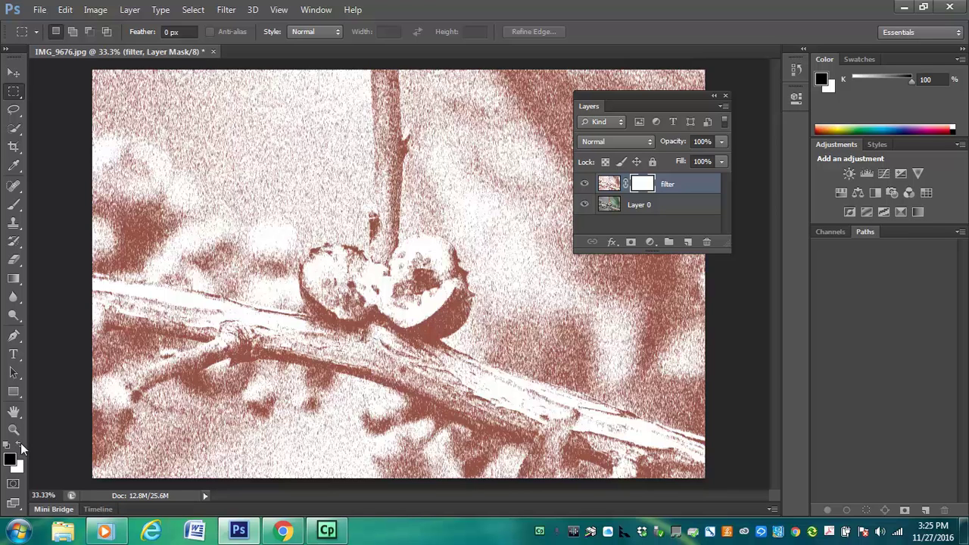
pyautogui.click(20, 447)
pyautogui.click(20, 447)
# Switch to the Brush tool and try the 492, 281, 130 and 272 brush tips.
pyautogui.press('b')
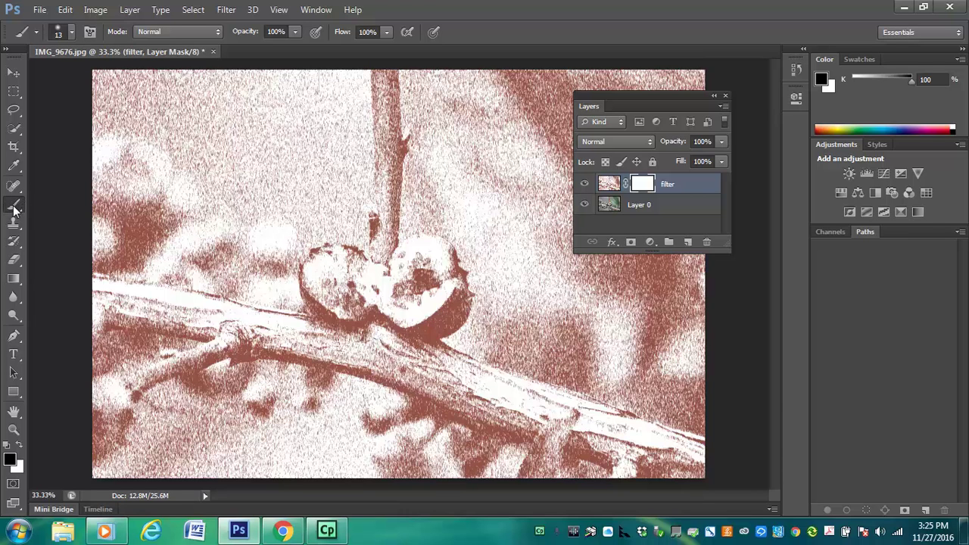
pyautogui.click(71, 35)
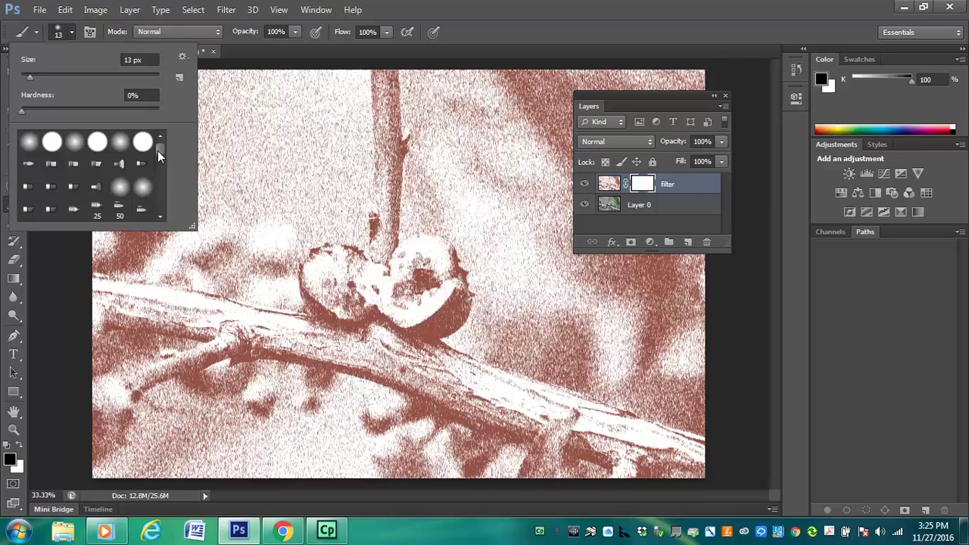
pyautogui.moveTo(157, 150)
pyautogui.mouseDown()
pyautogui.moveTo(158, 206)
pyautogui.moveTo(159, 191)
pyautogui.mouseUp()
pyautogui.click(51, 201)
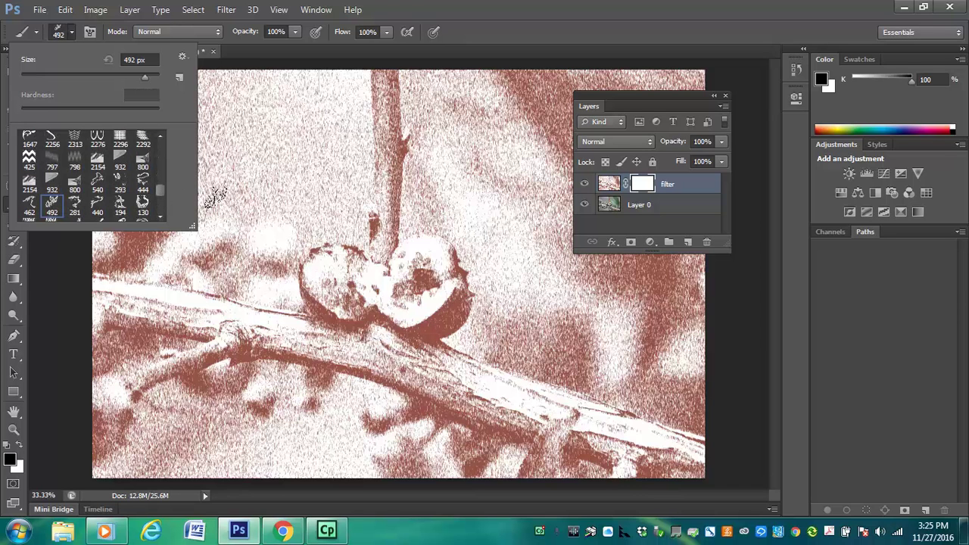
pyautogui.click(74, 206)
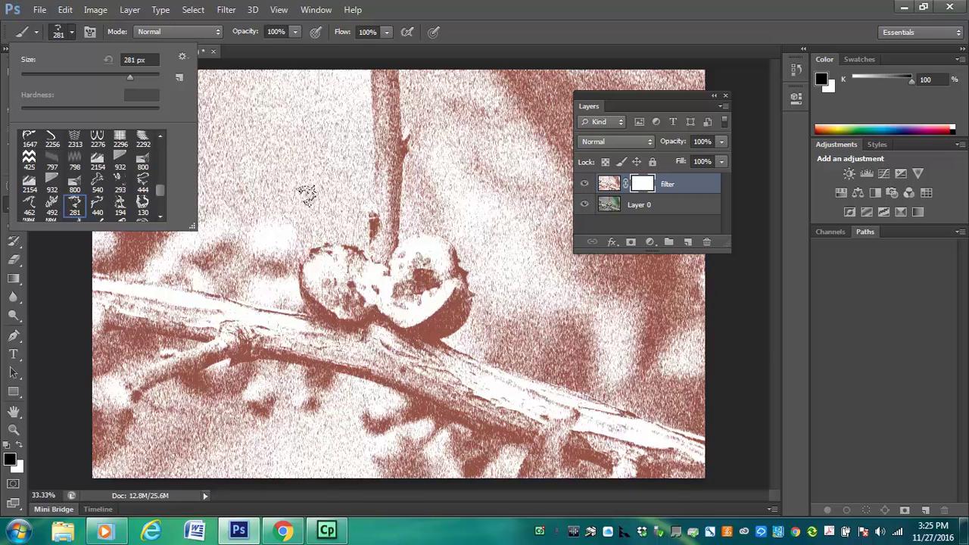
pyautogui.click(142, 203)
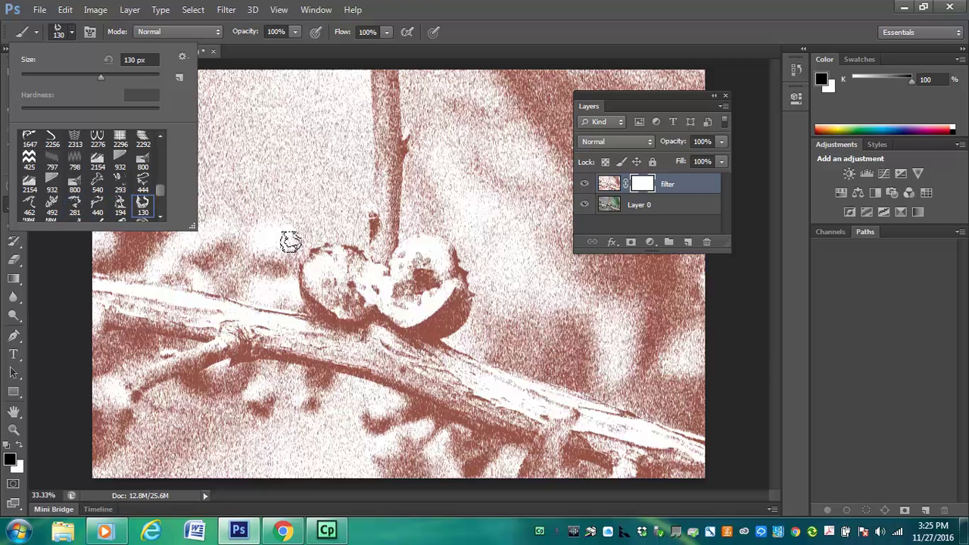
pyautogui.click(160, 215)
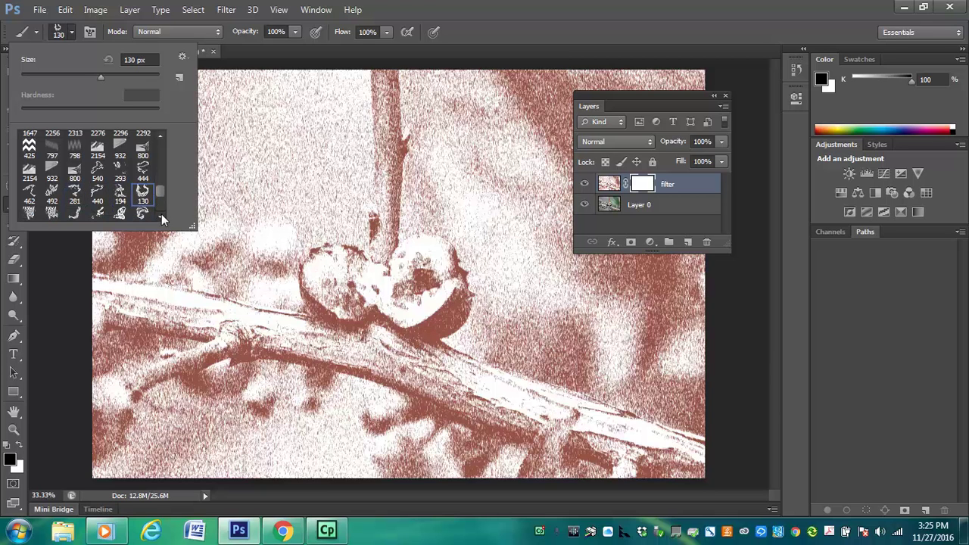
pyautogui.click(161, 217)
pyautogui.click(52, 203)
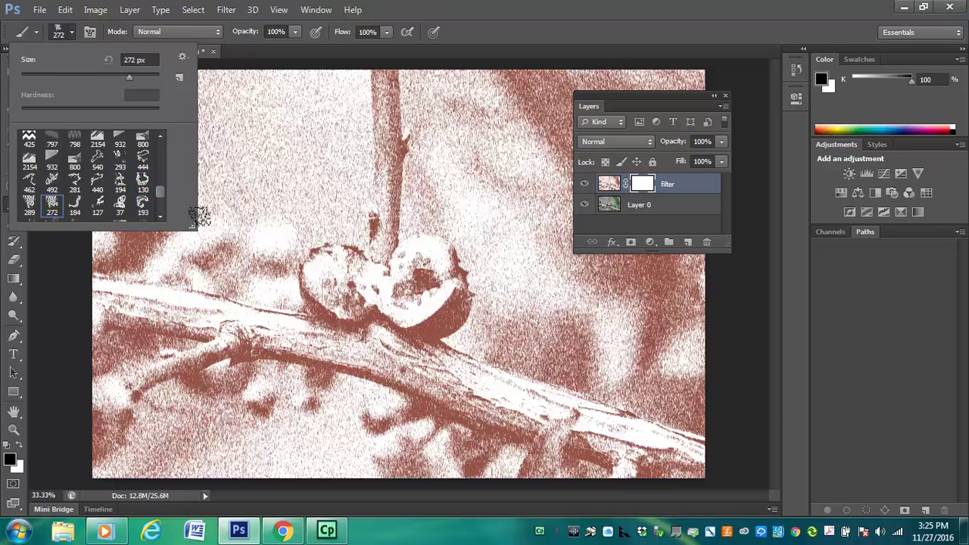
pyautogui.press('.')
pyautogui.press('.')
pyautogui.press('.')
pyautogui.press('.')
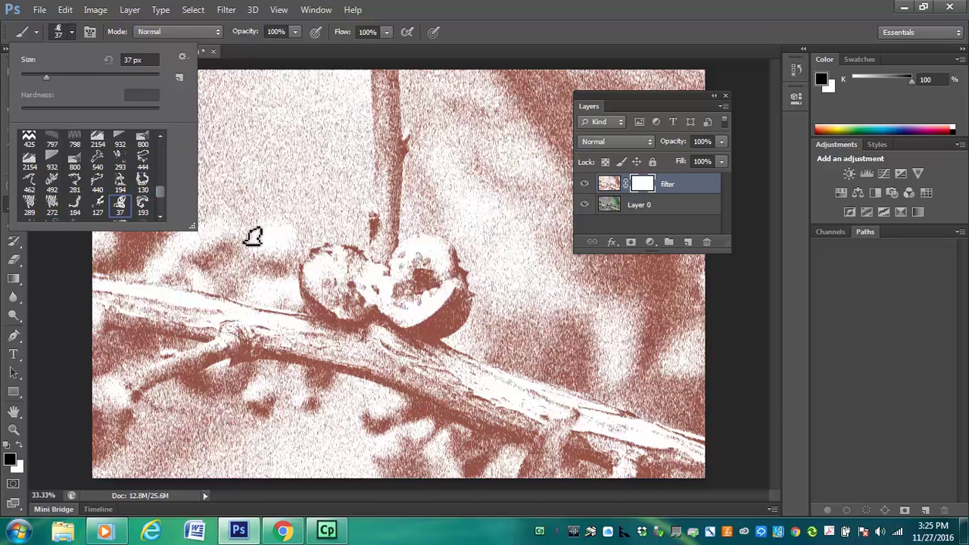
pyautogui.click(144, 182)
# Scroll through the special-effect presets and select the 63 px textured brush tip.
pyautogui.click(160, 214)
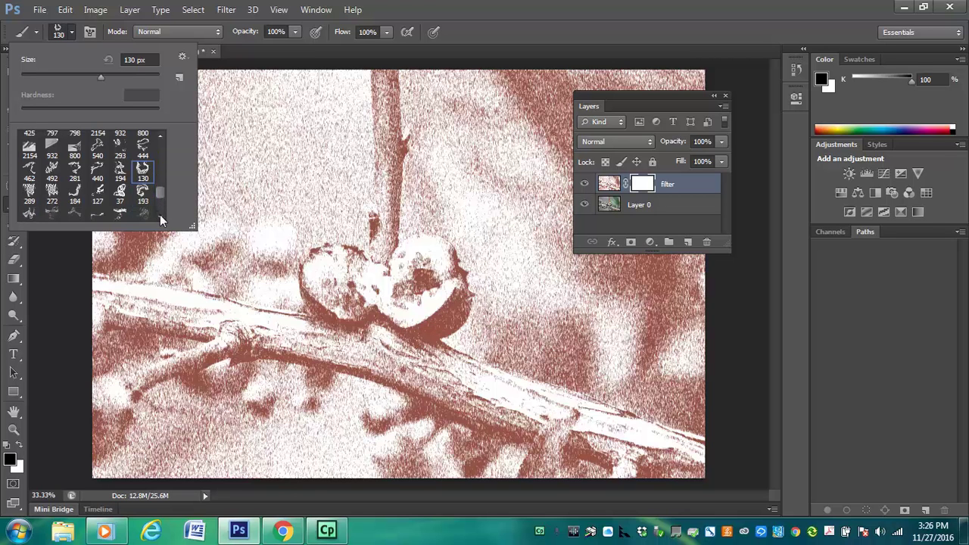
pyautogui.click(160, 214)
pyautogui.click(159, 214)
pyautogui.click(160, 215)
pyautogui.click(160, 215)
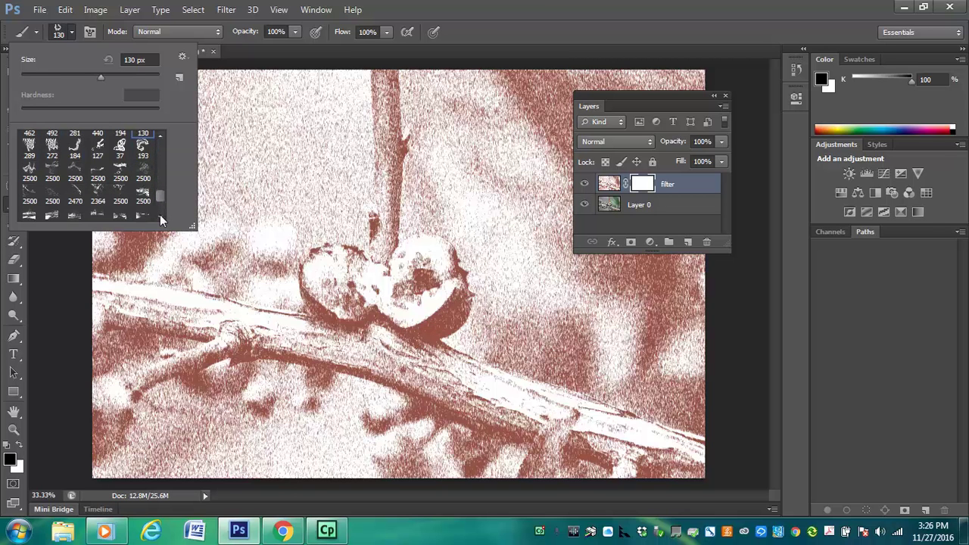
pyautogui.moveTo(159, 198)
pyautogui.mouseDown()
pyautogui.moveTo(160, 206)
pyautogui.moveTo(160, 195)
pyautogui.mouseUp()
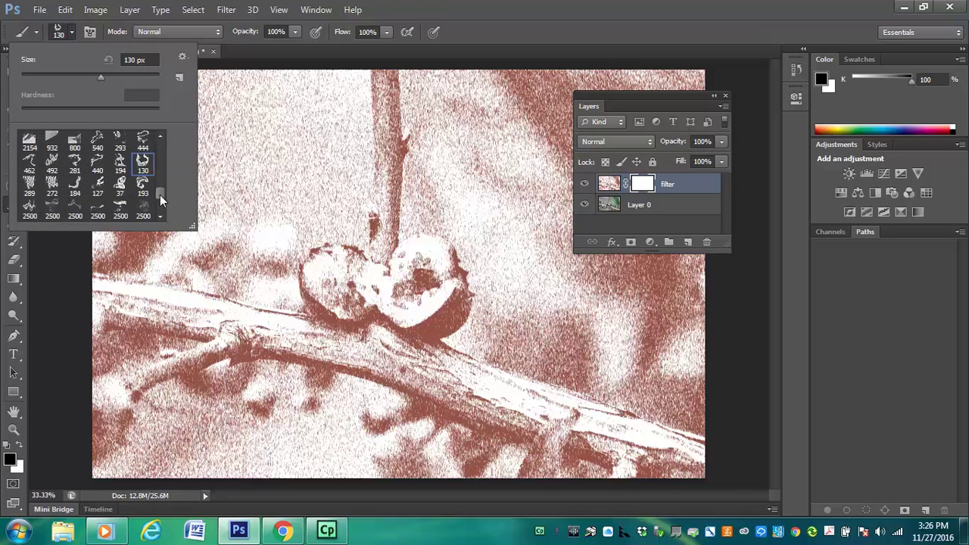
pyautogui.click(160, 136)
pyautogui.click(160, 136)
pyautogui.click(159, 137)
pyautogui.click(160, 136)
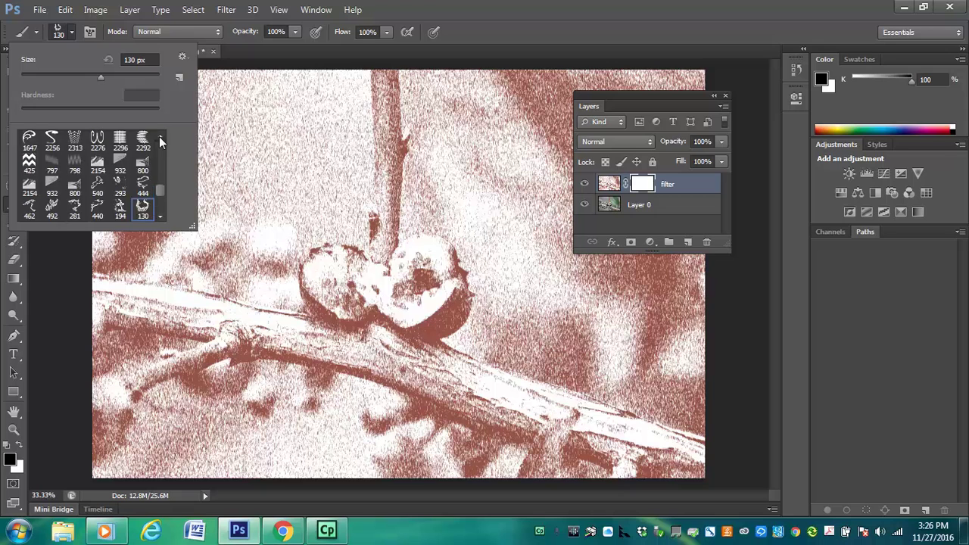
pyautogui.click(160, 136)
pyautogui.click(159, 136)
pyautogui.click(160, 136)
pyautogui.click(160, 136)
pyautogui.click(160, 136)
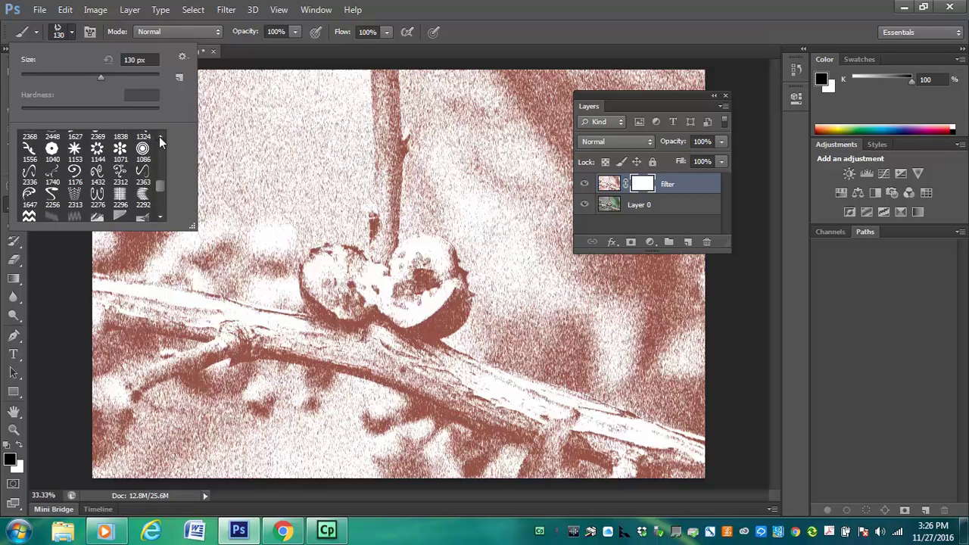
pyautogui.click(160, 136)
pyautogui.click(160, 136)
pyautogui.click(159, 136)
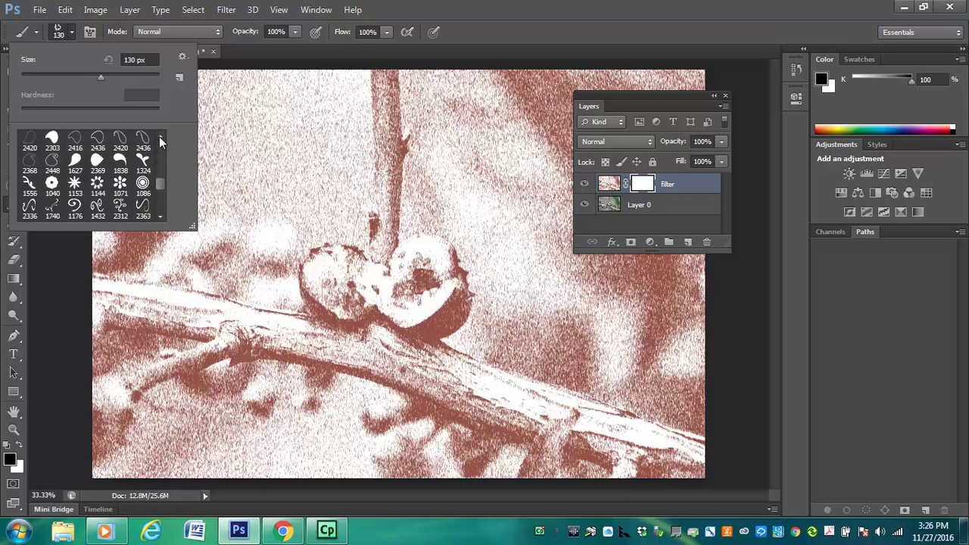
pyautogui.click(160, 136)
pyautogui.moveTo(157, 184); pyautogui.dragTo(160, 164)
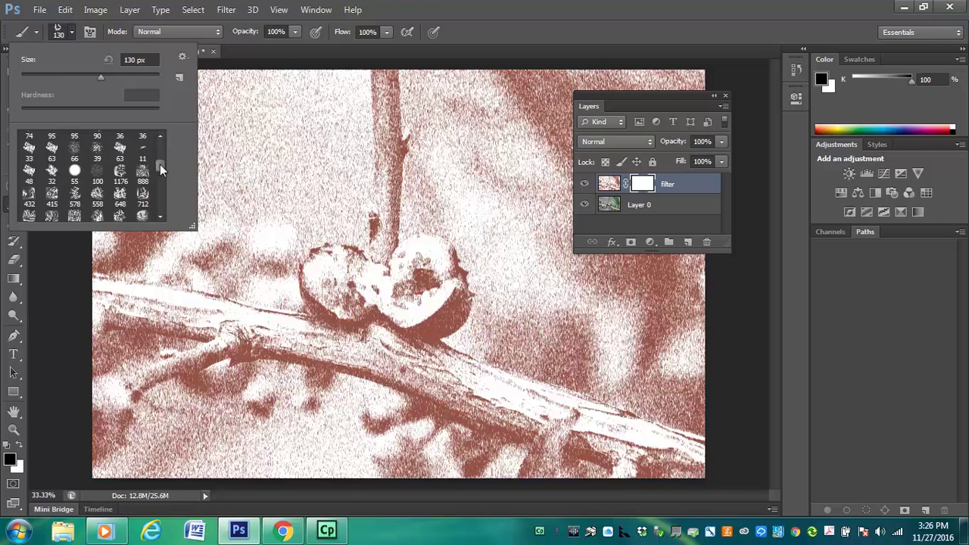
pyautogui.click(119, 148)
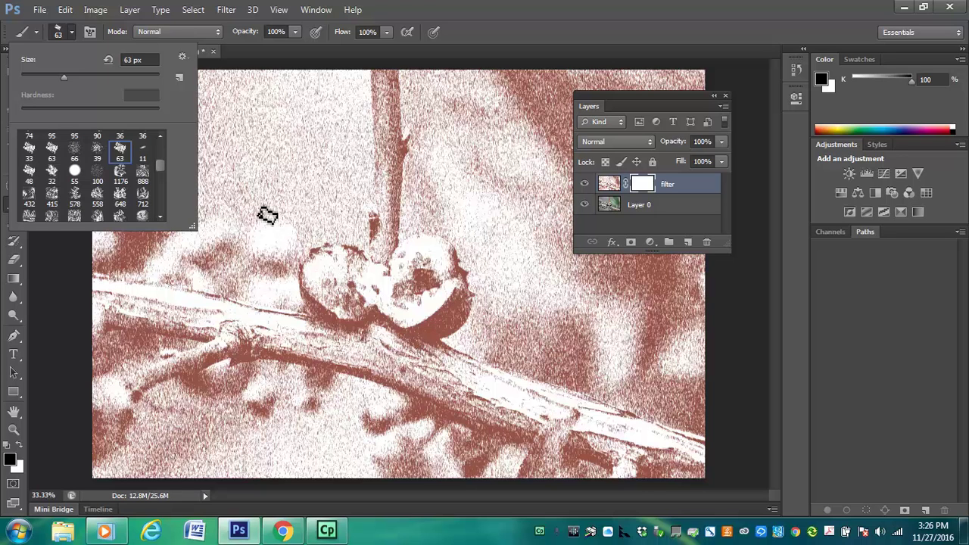
# At 1400 px, paint black on the mask over the edges, branch, cut blueberry and stem.
pyautogui.press('Escape')
pyautogui.press(']')
pyautogui.press(']')
pyautogui.press(']')
pyautogui.press(']')
pyautogui.press(']')
pyautogui.press(']')
pyautogui.press(']')
pyautogui.press(']')
pyautogui.press(']')
pyautogui.press(']')
pyautogui.press(']')
pyautogui.press(']')
pyautogui.press(']')
pyautogui.press(']')
pyautogui.press(']')
pyautogui.press(']')
pyautogui.press(']')
pyautogui.press(']')
pyautogui.press(']')
pyautogui.press(']')
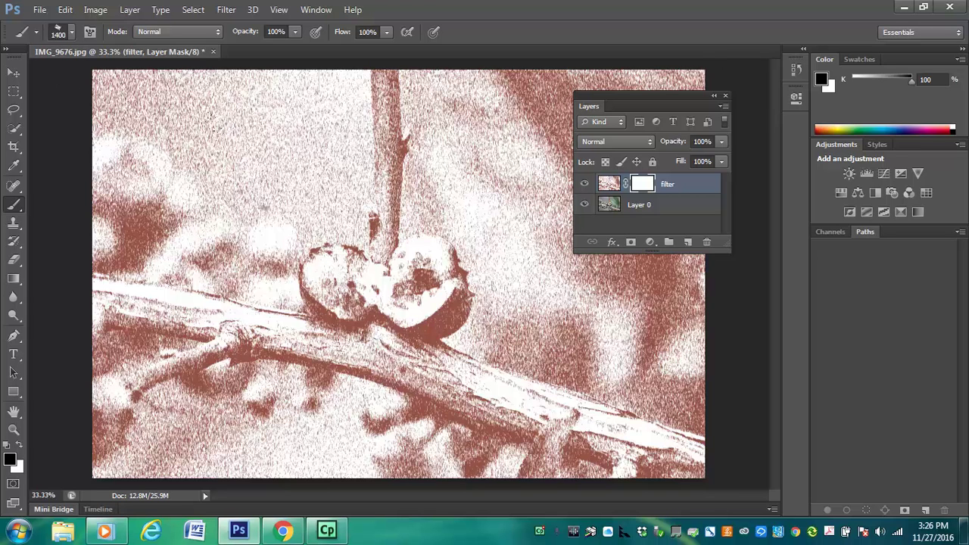
pyautogui.moveTo(265, 205); pyautogui.dragTo(28, 69)
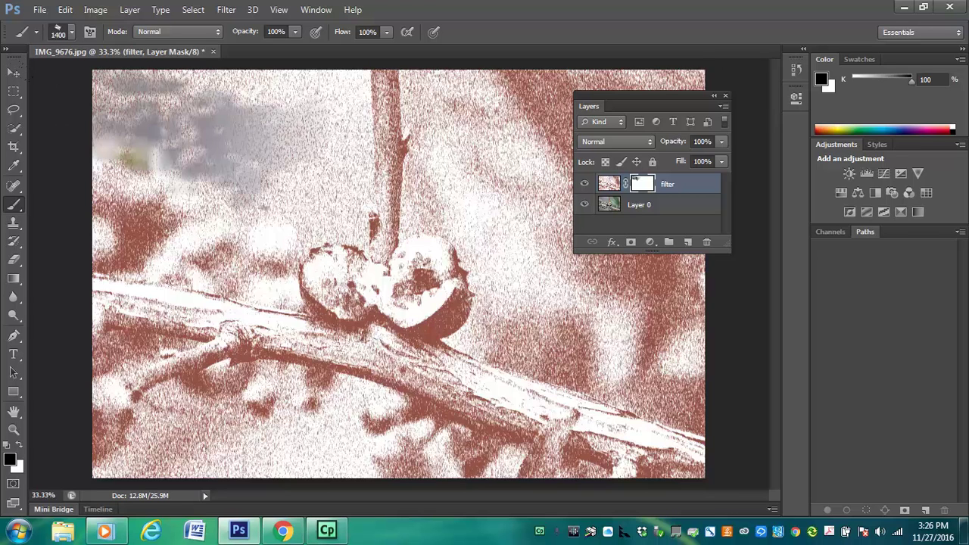
pyautogui.moveTo(35, 135); pyautogui.dragTo(67, 350)
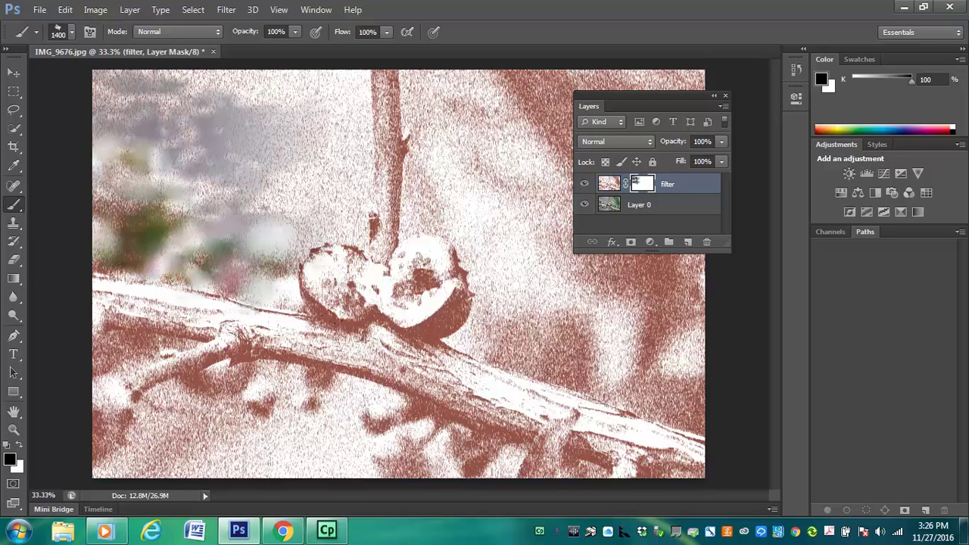
pyautogui.moveTo(379, 337); pyautogui.dragTo(648, 377)
pyautogui.moveTo(686, 447); pyautogui.dragTo(621, 471)
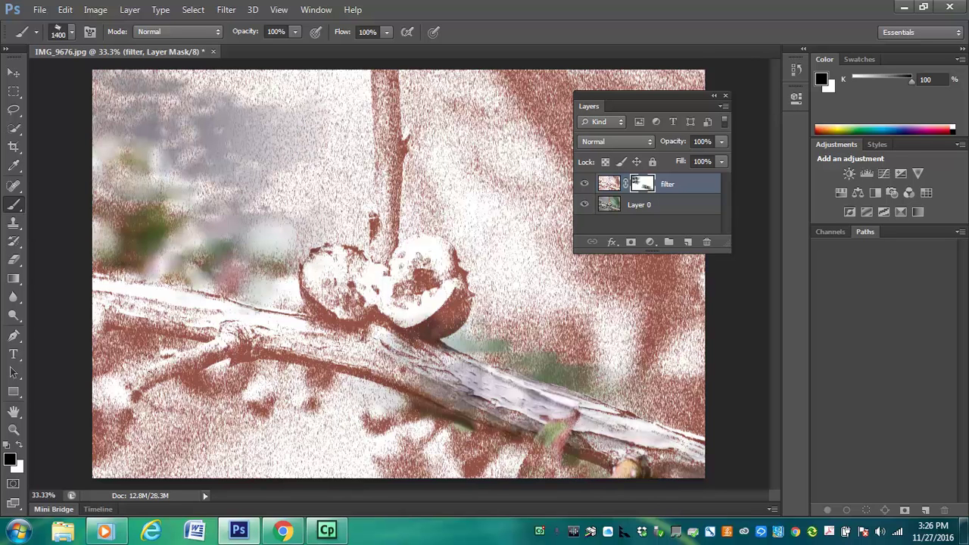
pyautogui.moveTo(348, 447); pyautogui.dragTo(129, 431)
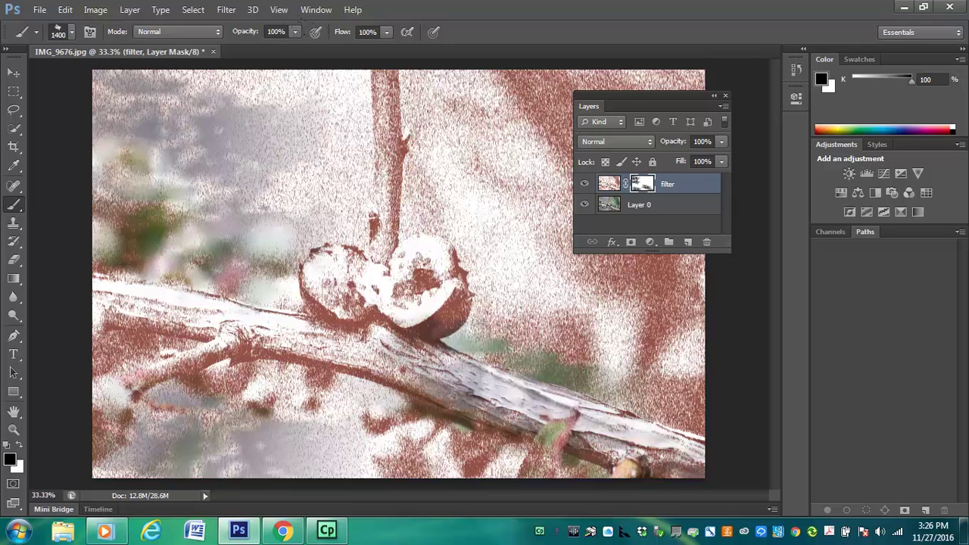
pyautogui.moveTo(341, 280)
pyautogui.mouseDown()
pyautogui.moveTo(363, 250)
pyautogui.moveTo(333, 326)
pyautogui.moveTo(424, 281)
pyautogui.mouseUp()
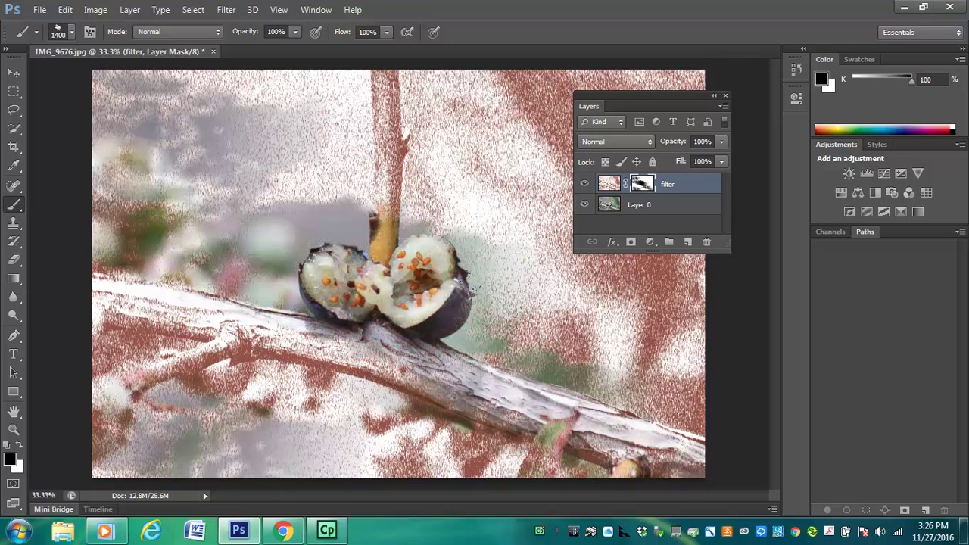
pyautogui.click(553, 15)
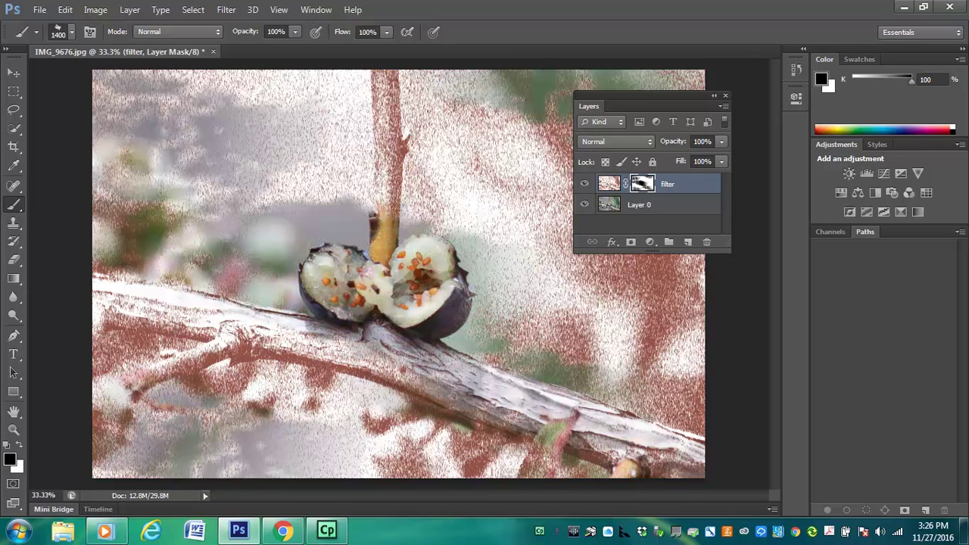
pyautogui.click(548, 265)
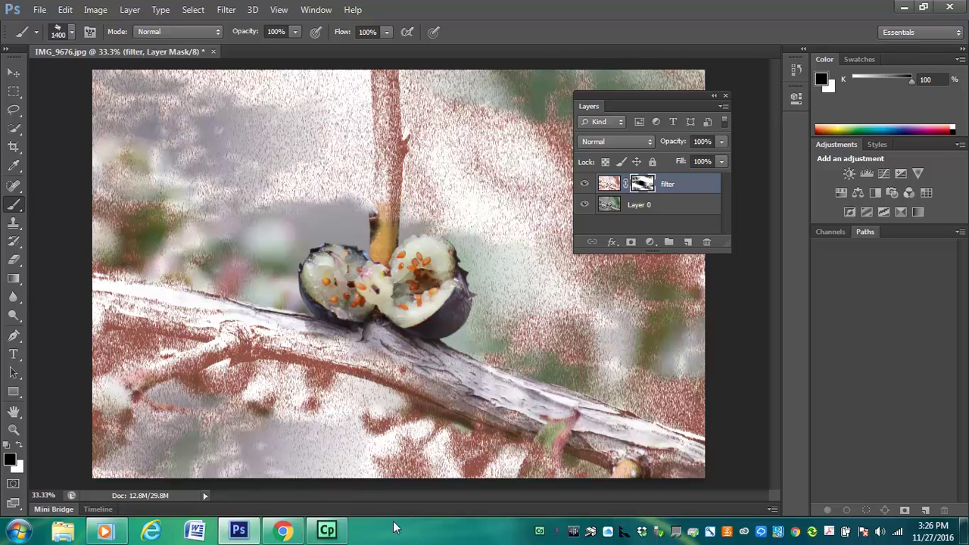
pyautogui.click(227, 76)
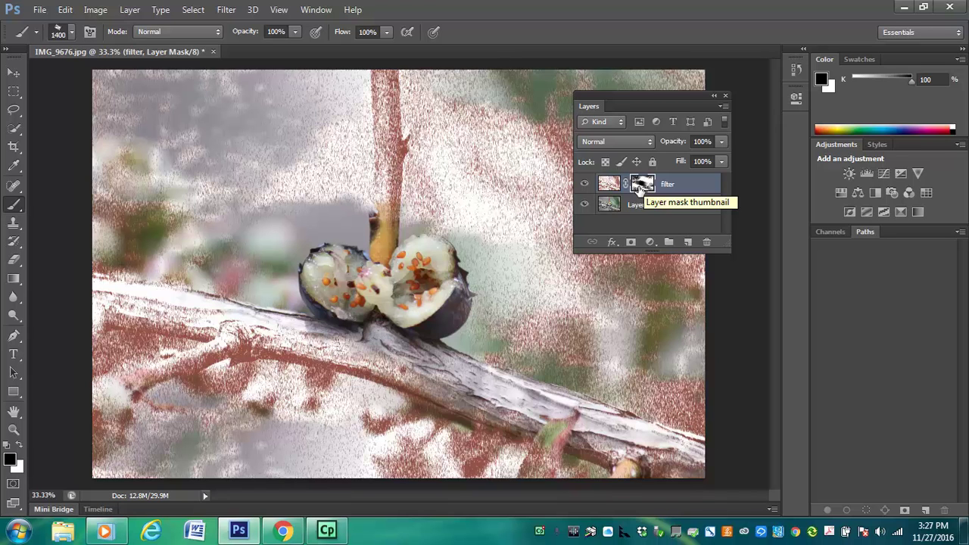
# Switch to white and repaint the mask over the upper left, lower-left branch, right side and lower middle.
pyautogui.press('x')
pyautogui.moveTo(167, 114); pyautogui.dragTo(273, 113)
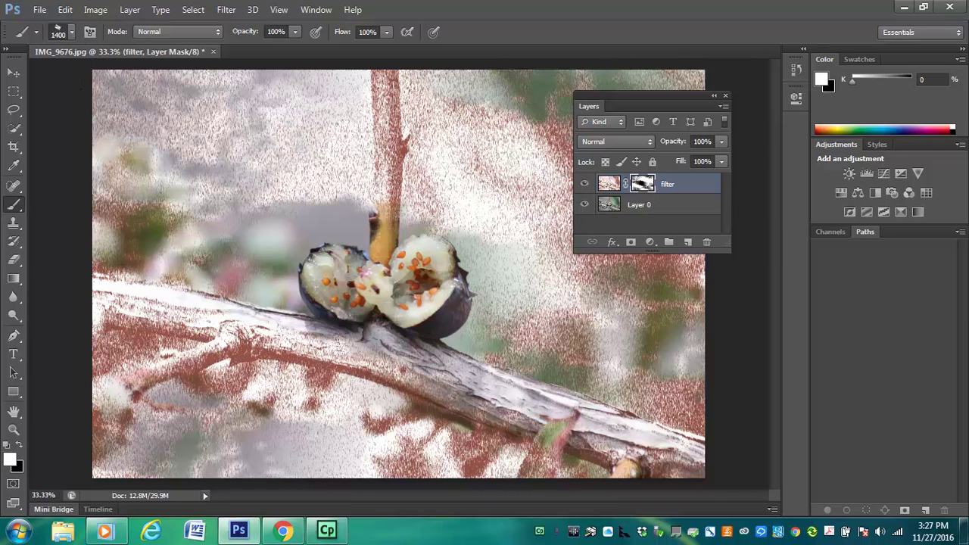
pyautogui.moveTo(49, 198); pyautogui.dragTo(181, 250)
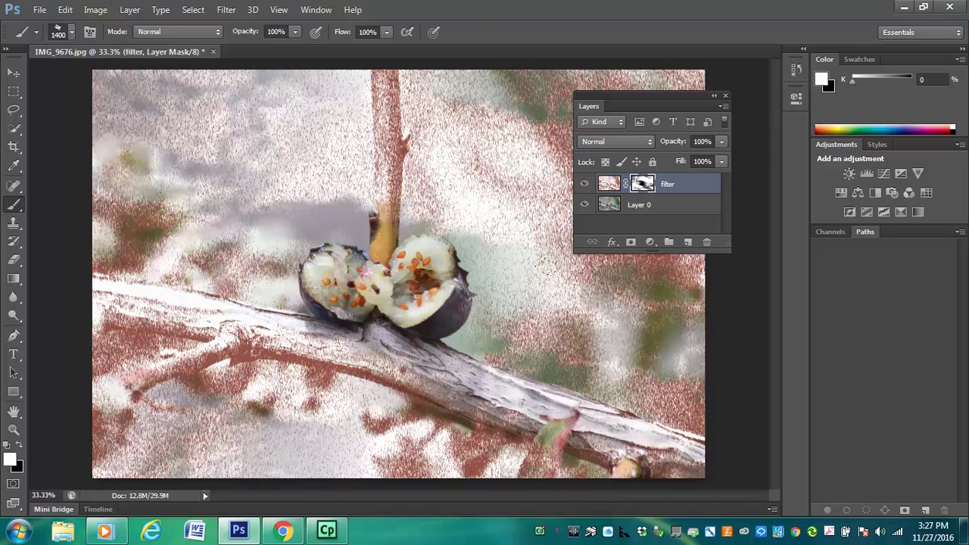
pyautogui.moveTo(667, 288); pyautogui.dragTo(644, 356)
pyautogui.moveTo(606, 447); pyautogui.dragTo(409, 439)
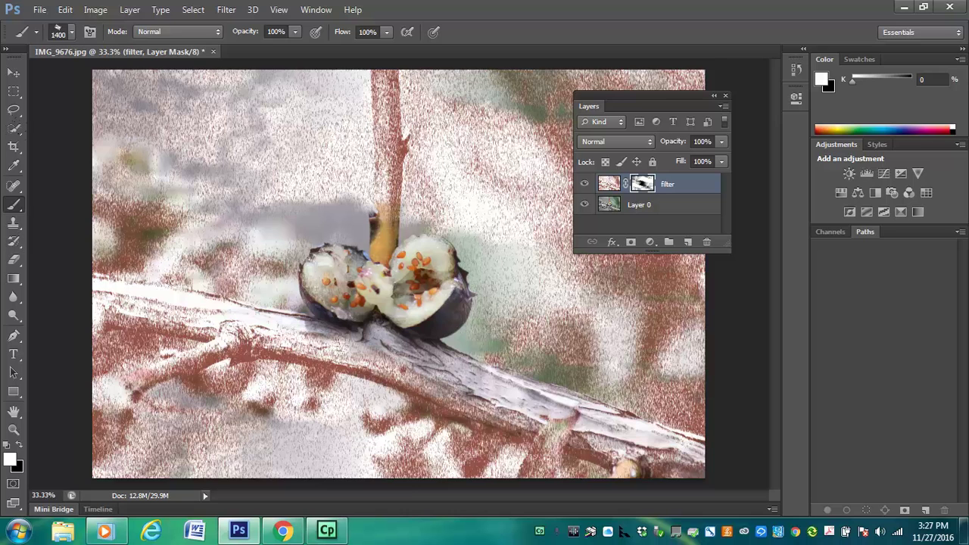
pyautogui.moveTo(326, 530)
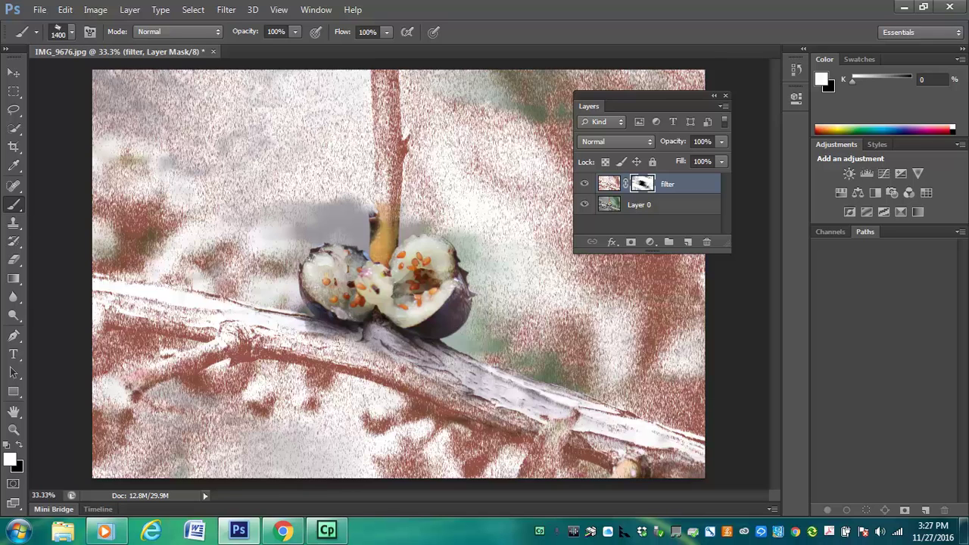
# Pick the last preset, the 134 px brush, and show the loadable brush libraries.
pyautogui.click(94, 17)
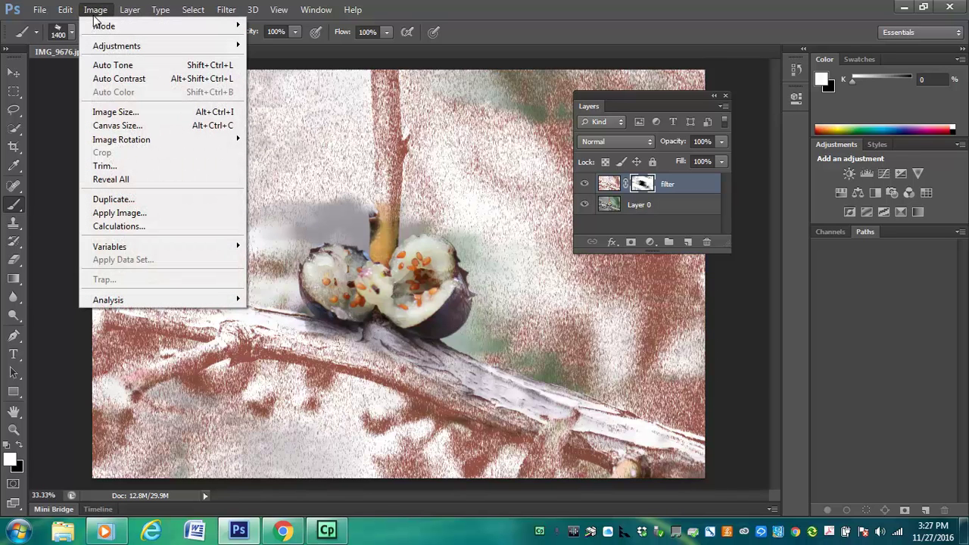
pyautogui.click(59, 87)
pyautogui.click(67, 30)
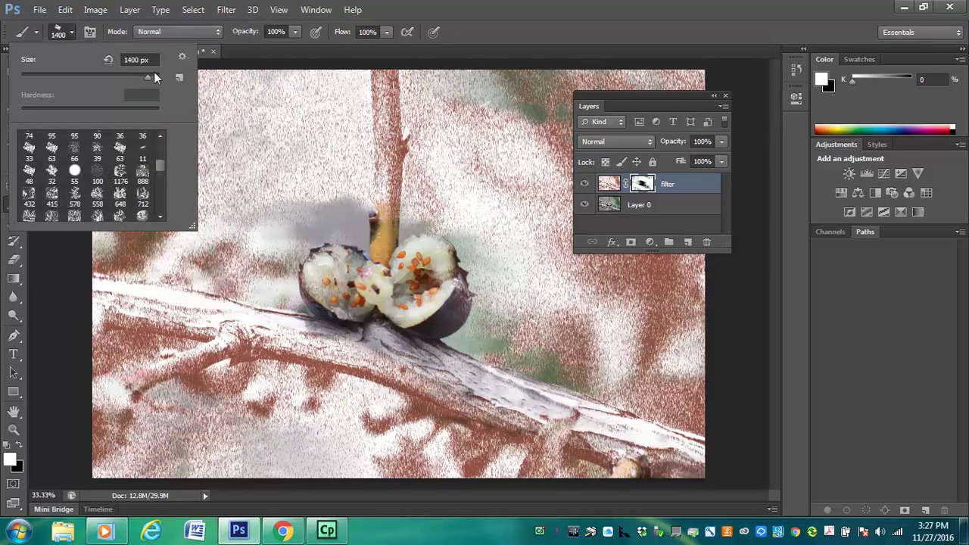
pyautogui.moveTo(160, 165)
pyautogui.mouseDown()
pyautogui.moveTo(164, 216)
pyautogui.moveTo(162, 149)
pyautogui.moveTo(162, 158)
pyautogui.mouseUp()
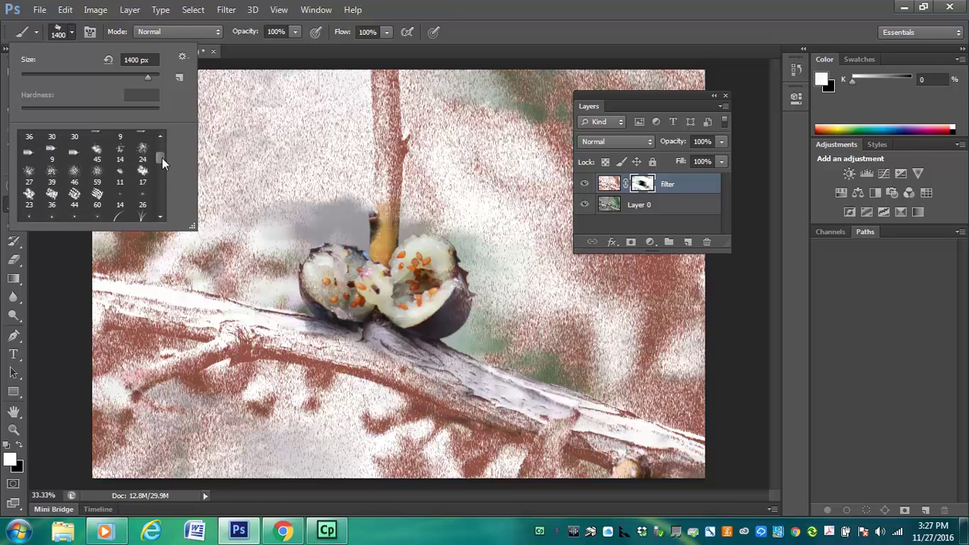
pyautogui.click(141, 219)
pyautogui.click(182, 57)
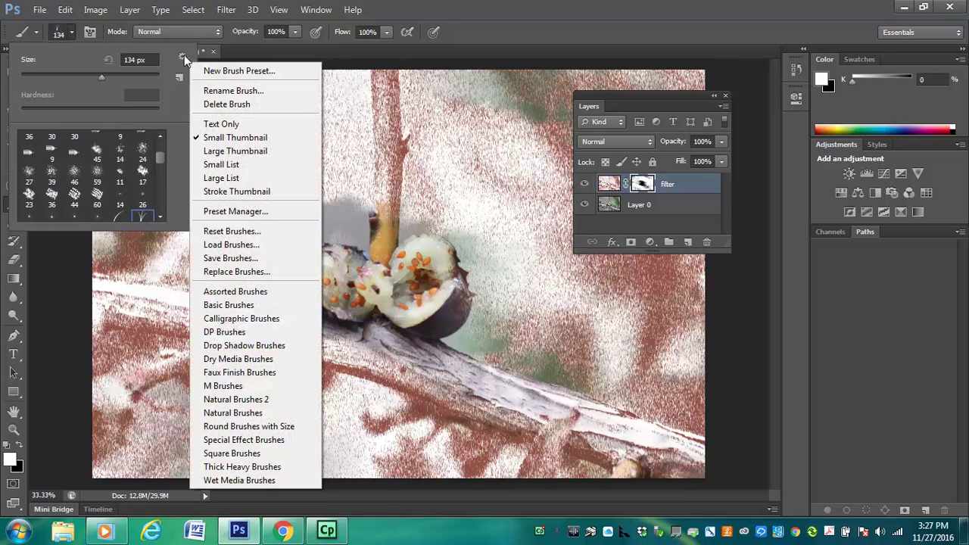
# Append the Special Effect Brushes library and scroll down to the new butterfly tip.
pyautogui.click(243, 440)
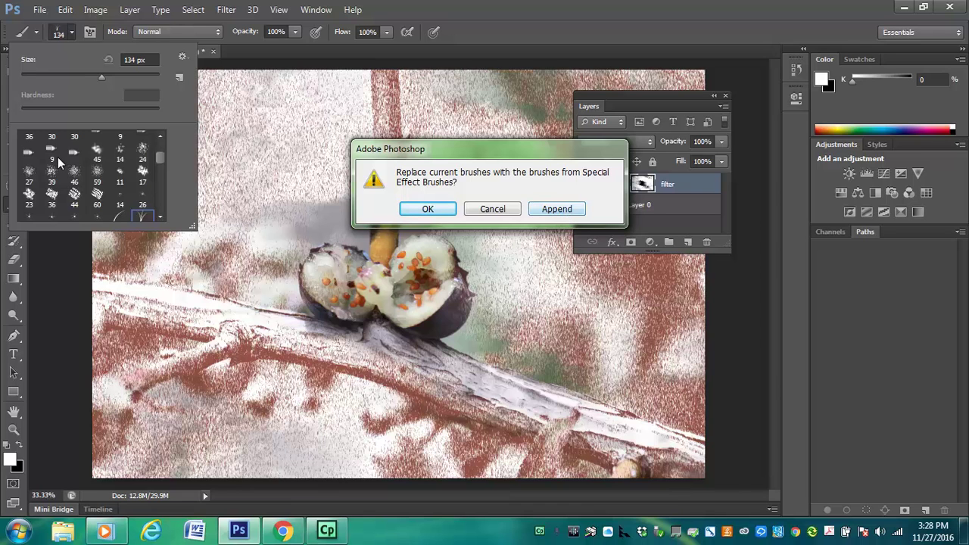
pyautogui.click(539, 210)
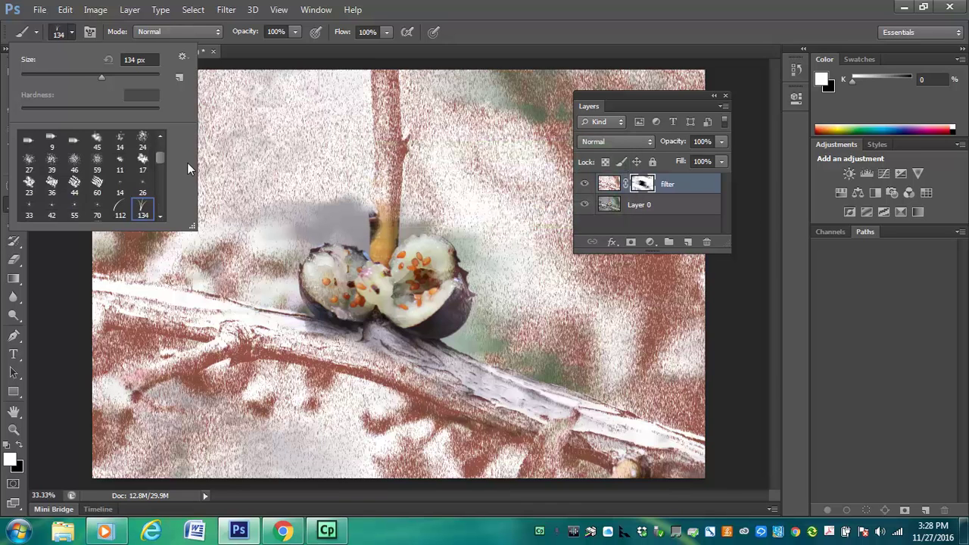
pyautogui.moveTo(161, 158); pyautogui.dragTo(159, 218)
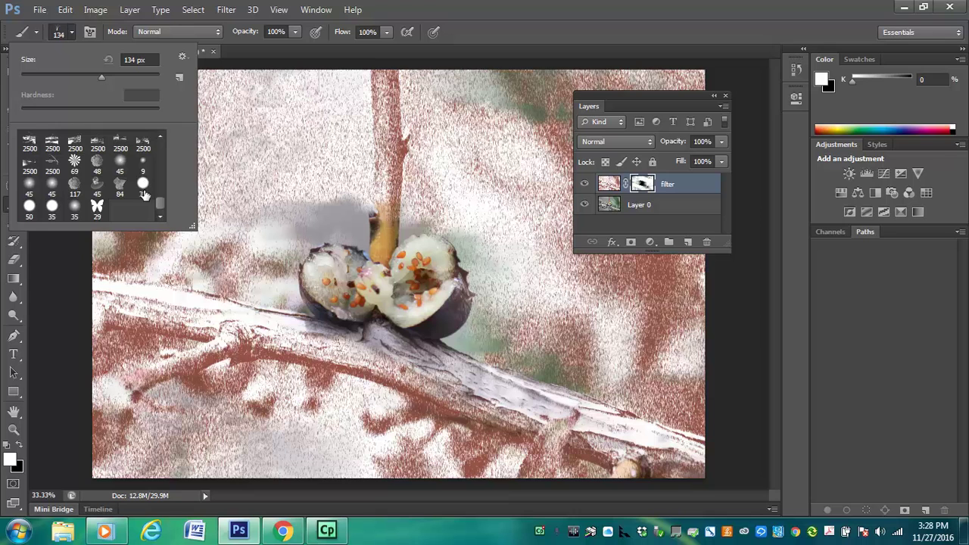
# Enlarge the 48 px special-effect brush to 900 px and paint white on the mask around the fig.
pyautogui.click(97, 163)
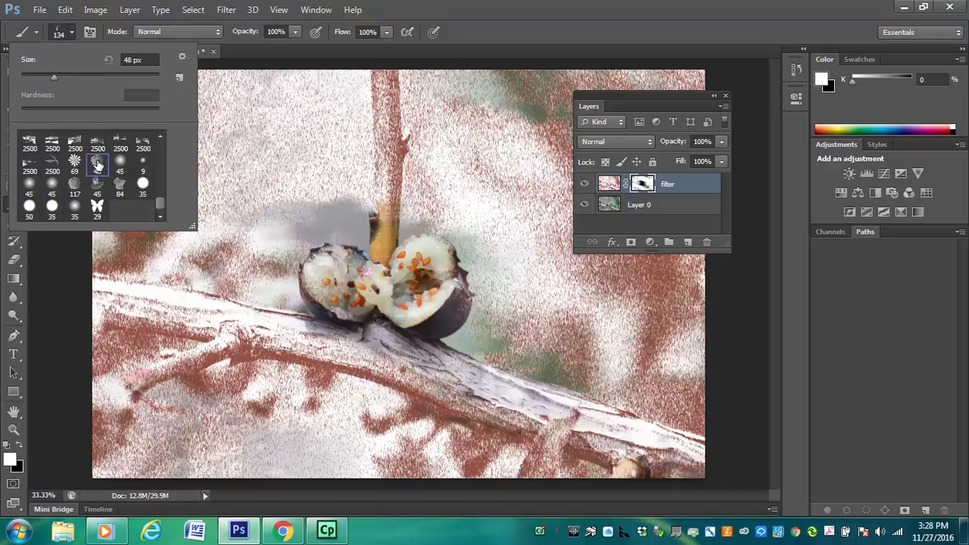
pyautogui.click(292, 179)
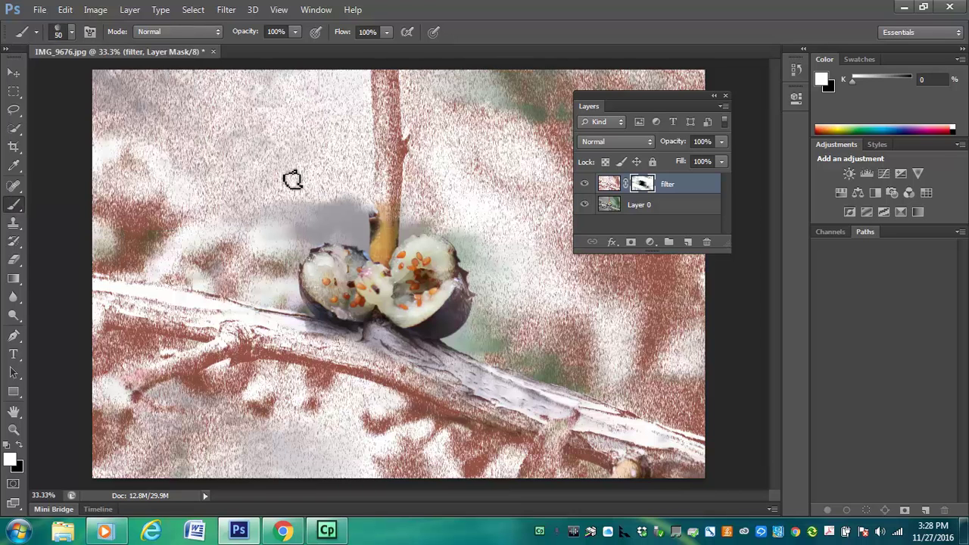
pyautogui.press(']')
pyautogui.press(']')
pyautogui.press(']')
pyautogui.press(']')
pyautogui.press(']')
pyautogui.press(']')
pyautogui.press(']')
pyautogui.press(']')
pyautogui.press(']')
pyautogui.press(']')
pyautogui.press(']')
pyautogui.press(']')
pyautogui.press(']')
pyautogui.press(']')
pyautogui.press(']')
pyautogui.press(']')
pyautogui.press(']')
pyautogui.press(']')
pyautogui.click(222, 211)
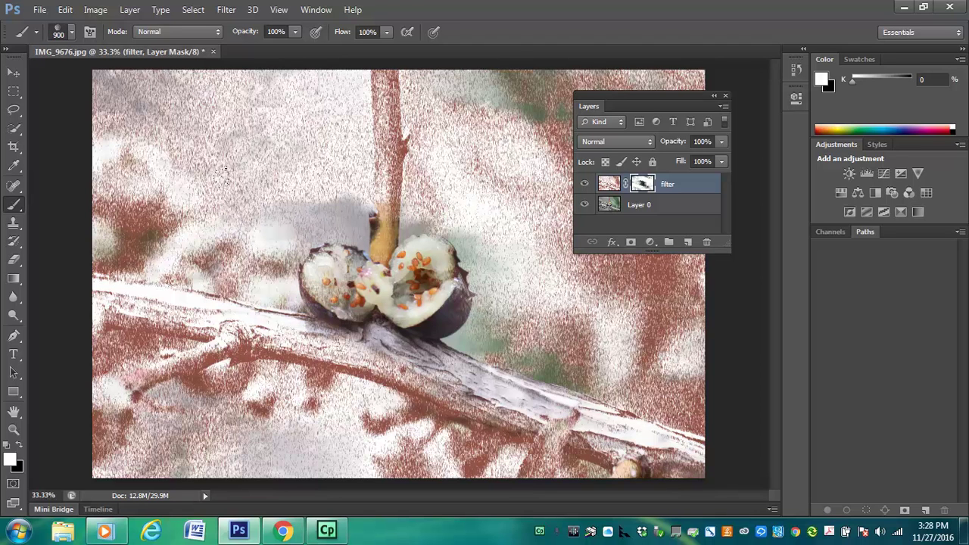
pyautogui.click(407, 230)
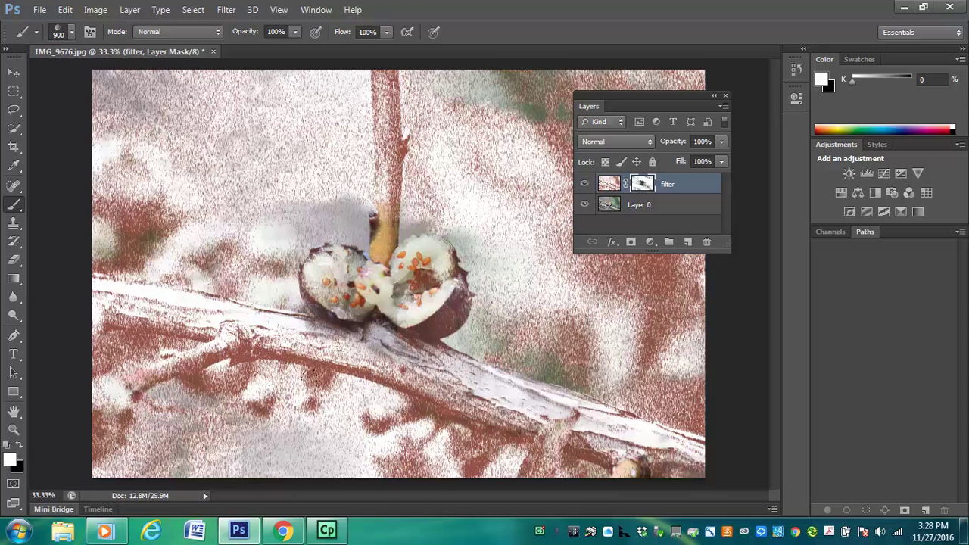
pyautogui.click(339, 267)
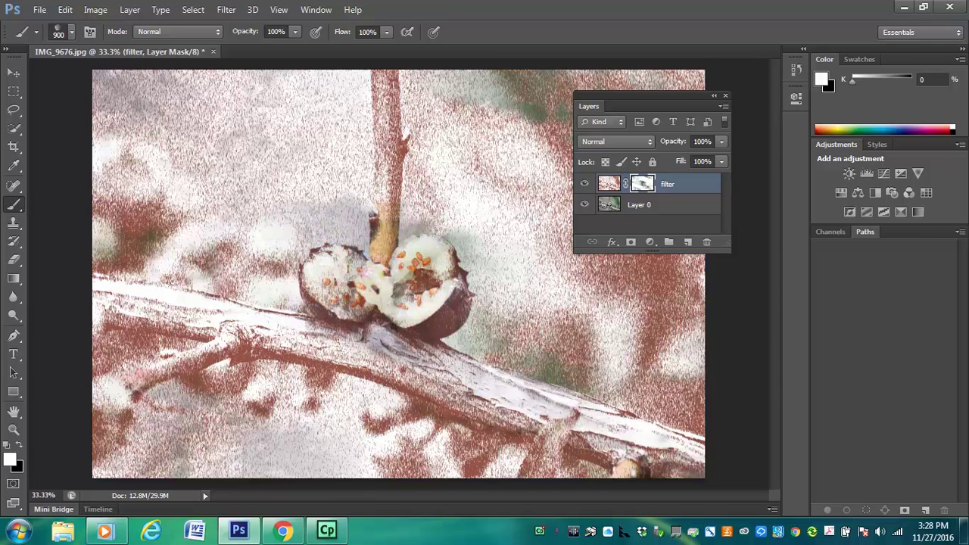
# Paint black on the mask to reveal the green photo at the corners and beside the stem.
pyautogui.press('x')
pyautogui.click(224, 252)
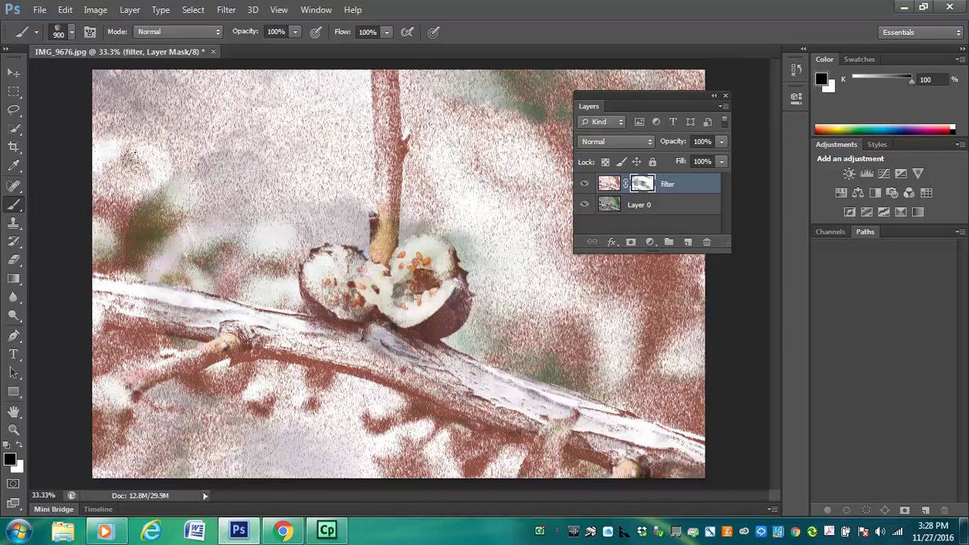
pyautogui.click(493, 186)
pyautogui.click(598, 350)
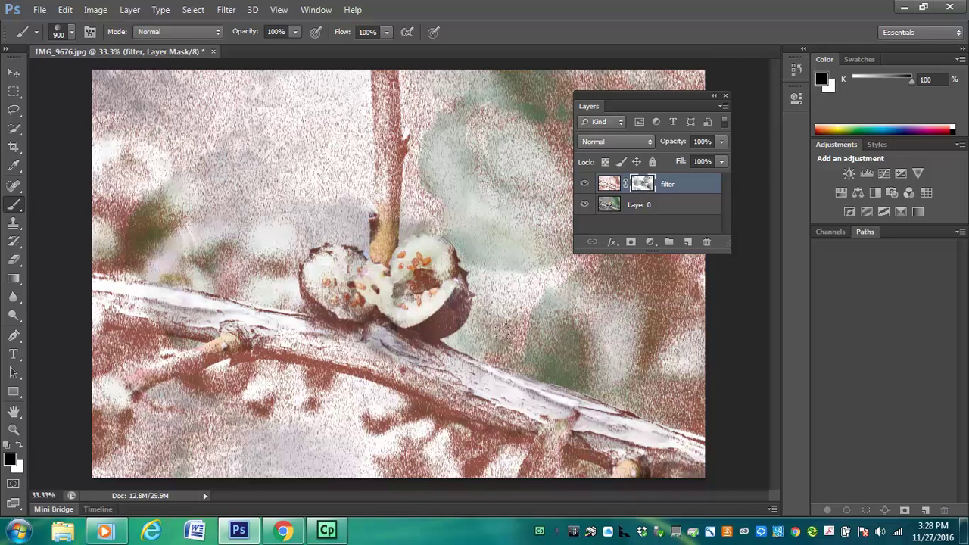
pyautogui.click(106, 85)
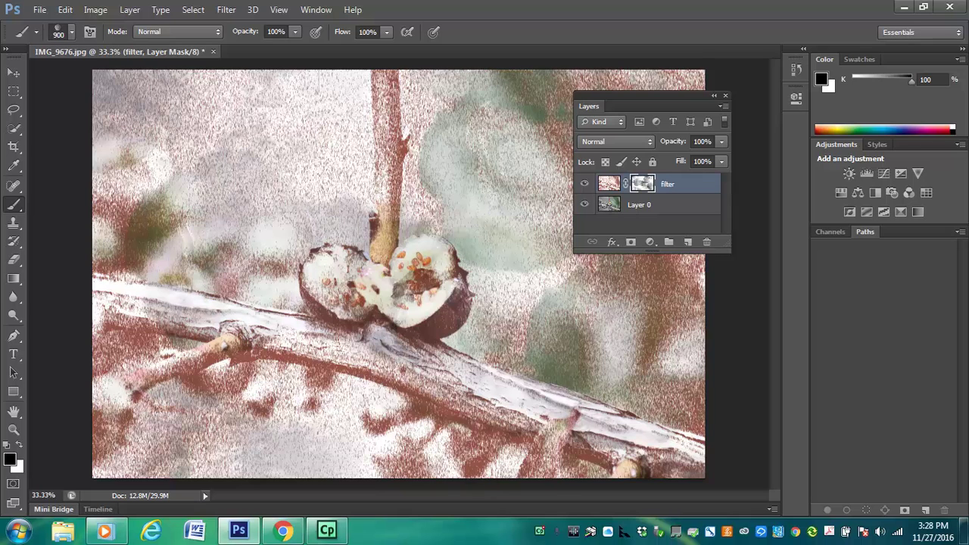
pyautogui.click(135, 412)
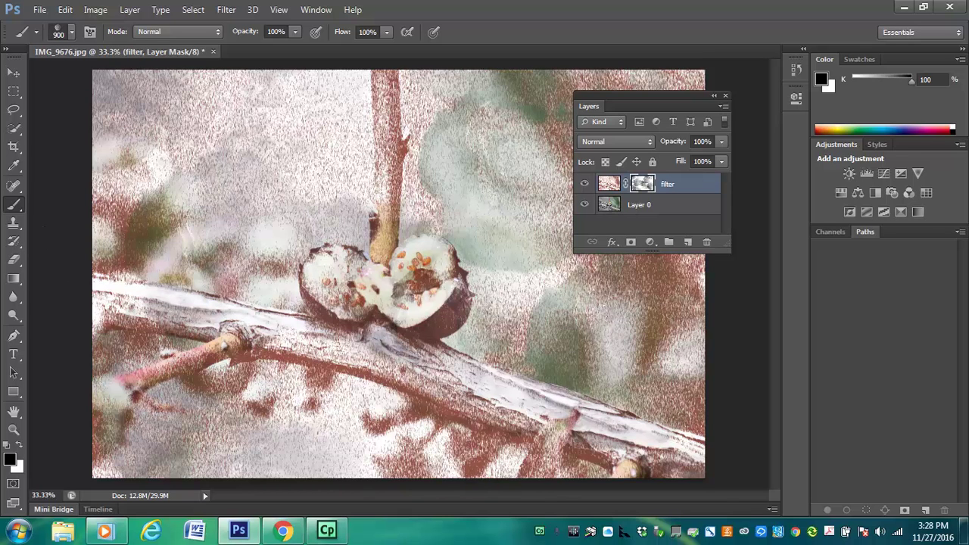
pyautogui.click(689, 393)
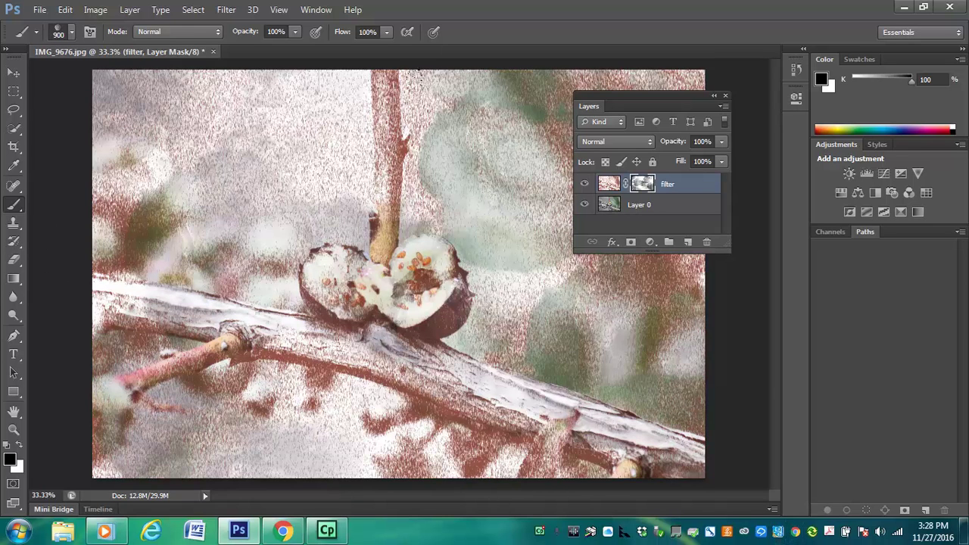
pyautogui.moveTo(302, 62); pyautogui.dragTo(340, 144)
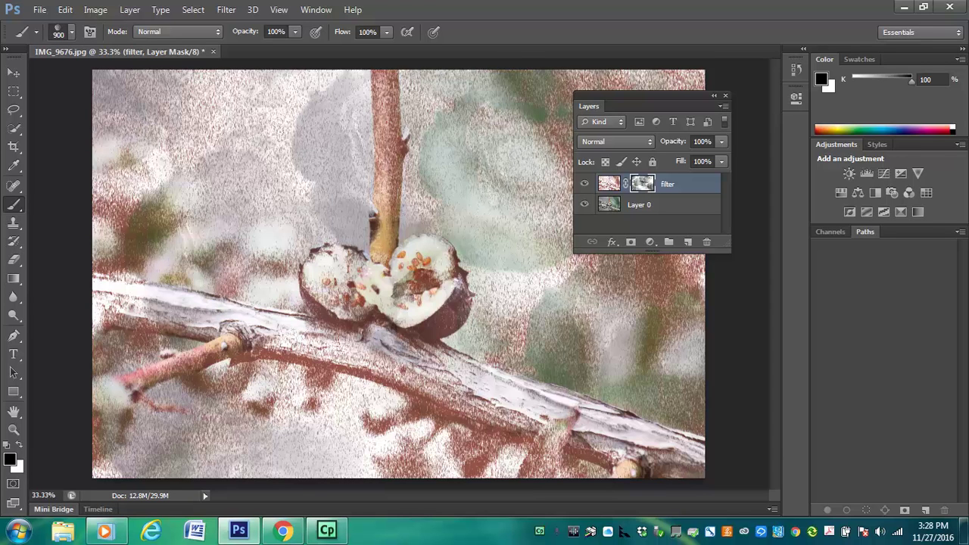
# Look through the Brushes folder via Load Brushes in the brush preset menu, then cancel without loading.
pyautogui.click(73, 34)
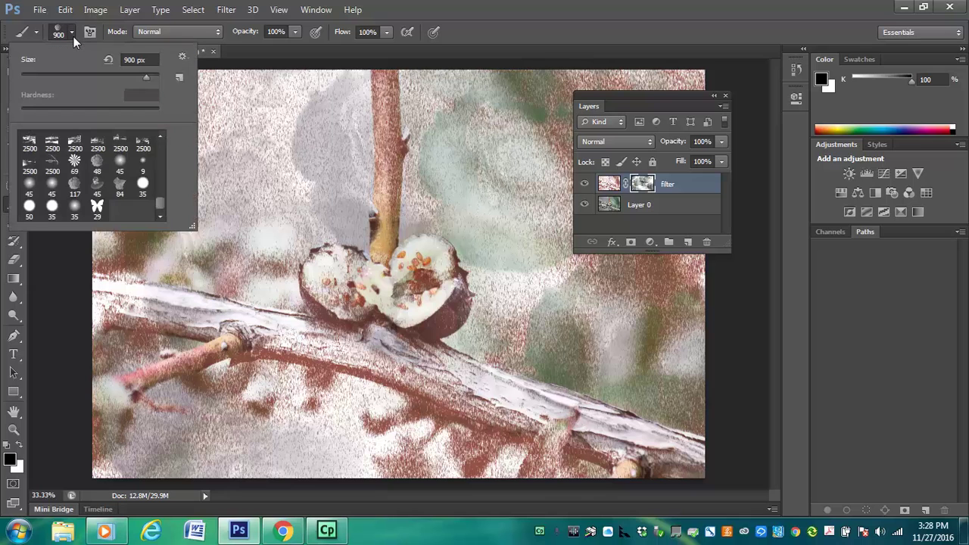
pyautogui.click(182, 58)
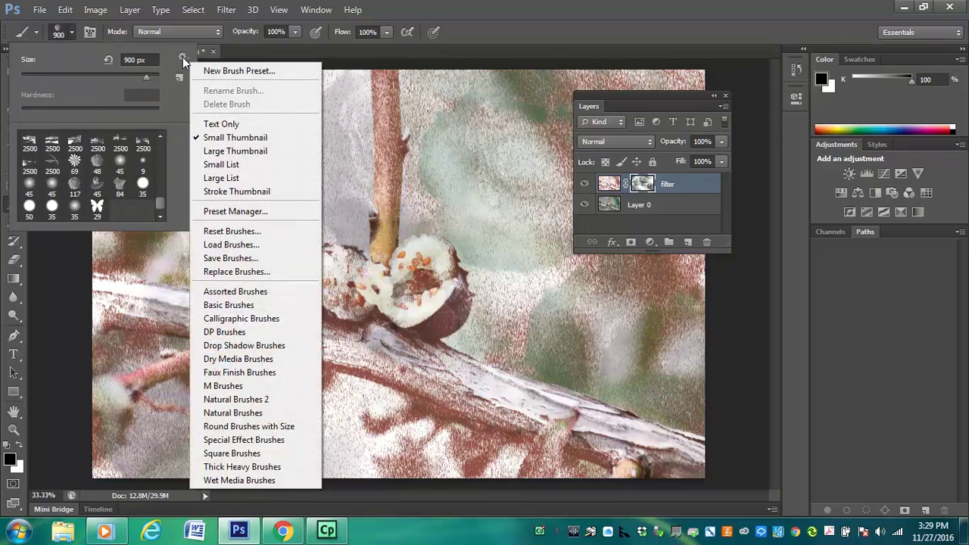
pyautogui.click(244, 245)
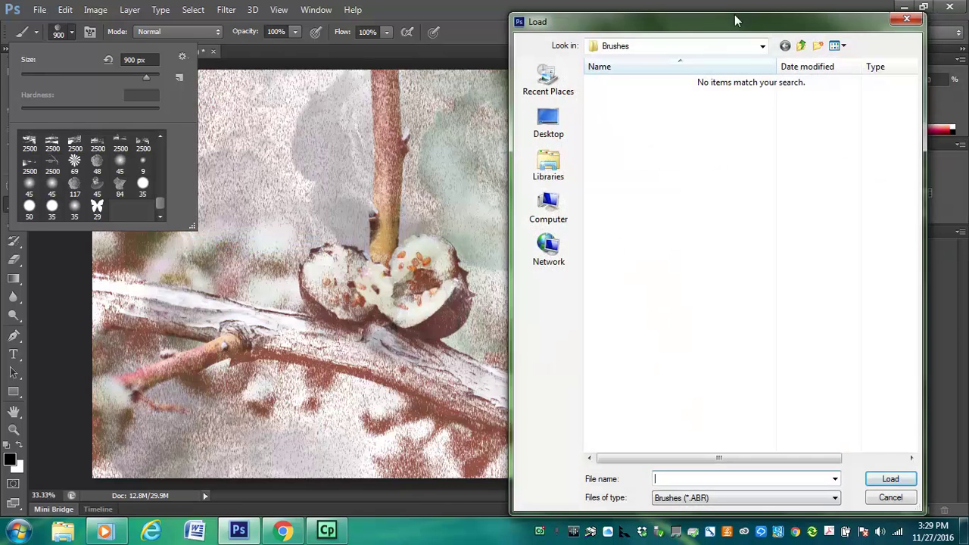
pyautogui.click(763, 46)
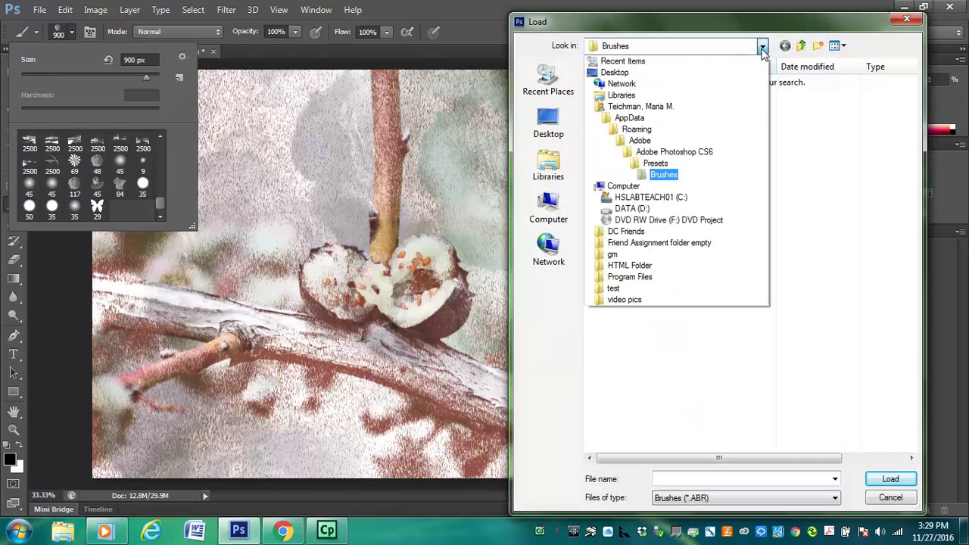
pyautogui.click(808, 195)
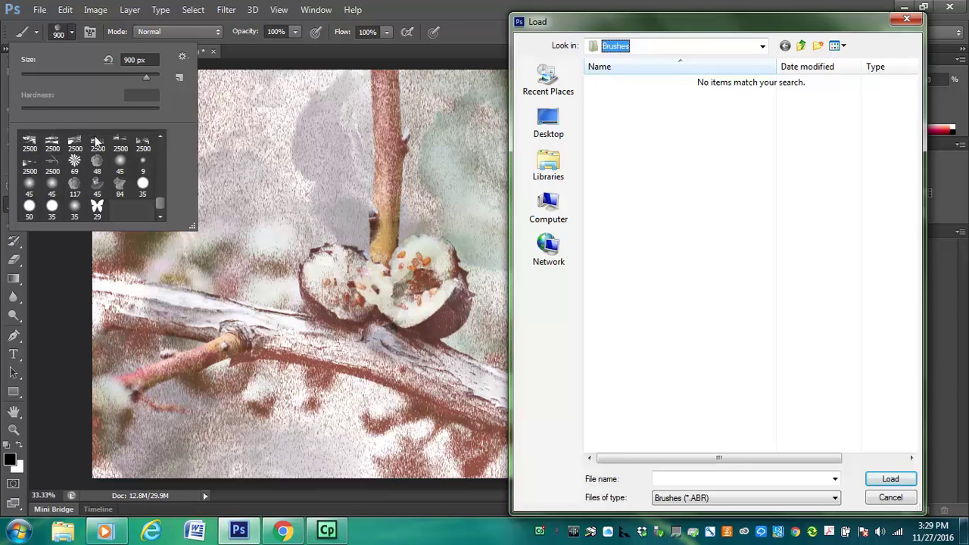
pyautogui.click(886, 498)
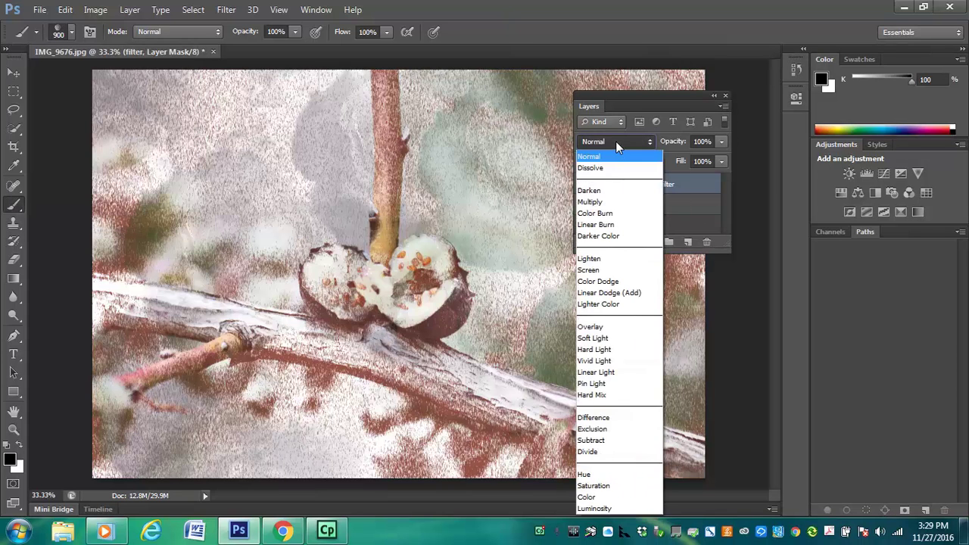
pyautogui.click(606, 202)
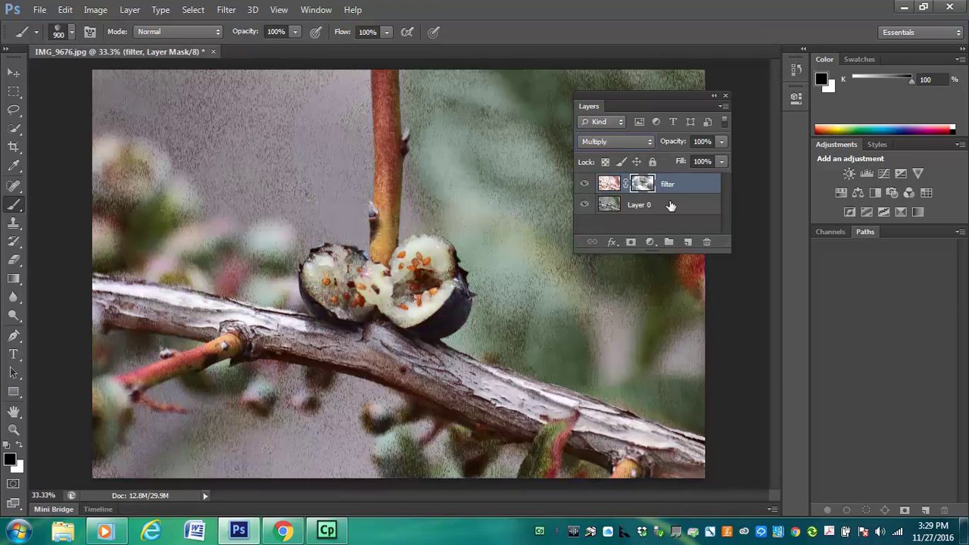
pyautogui.click(614, 142)
pyautogui.click(612, 155)
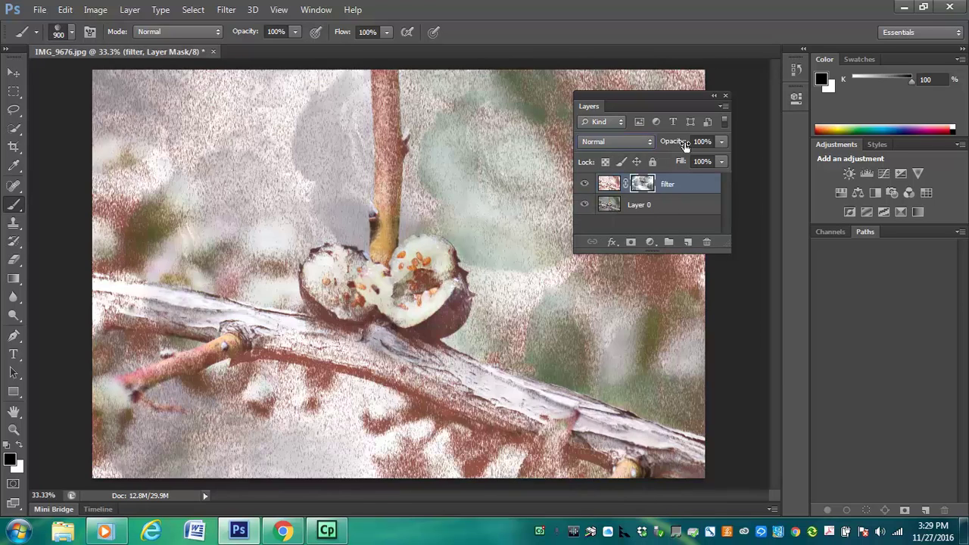